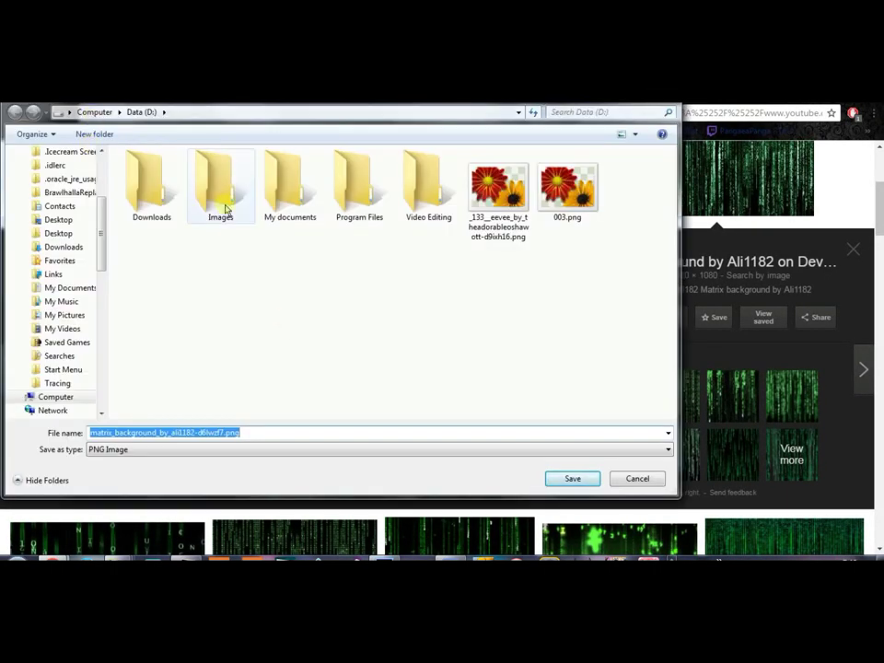
# Save the Matrix background image into a new folder inside D:\Images\edit
pyautogui.doubleClick(224, 196)
pyautogui.doubleClick(132, 194)
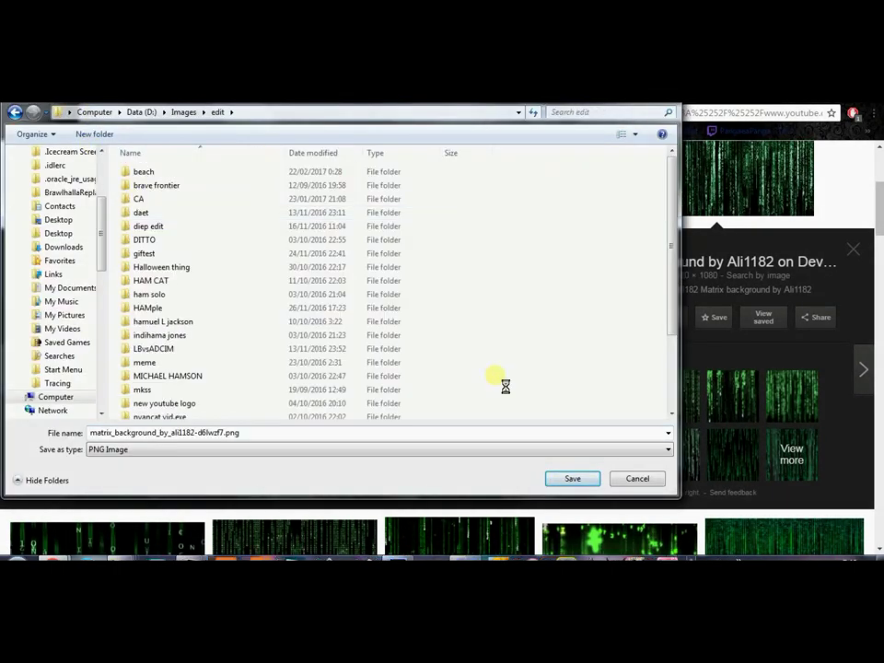
pyautogui.hotkey('ctrl', 'shift', 'n')
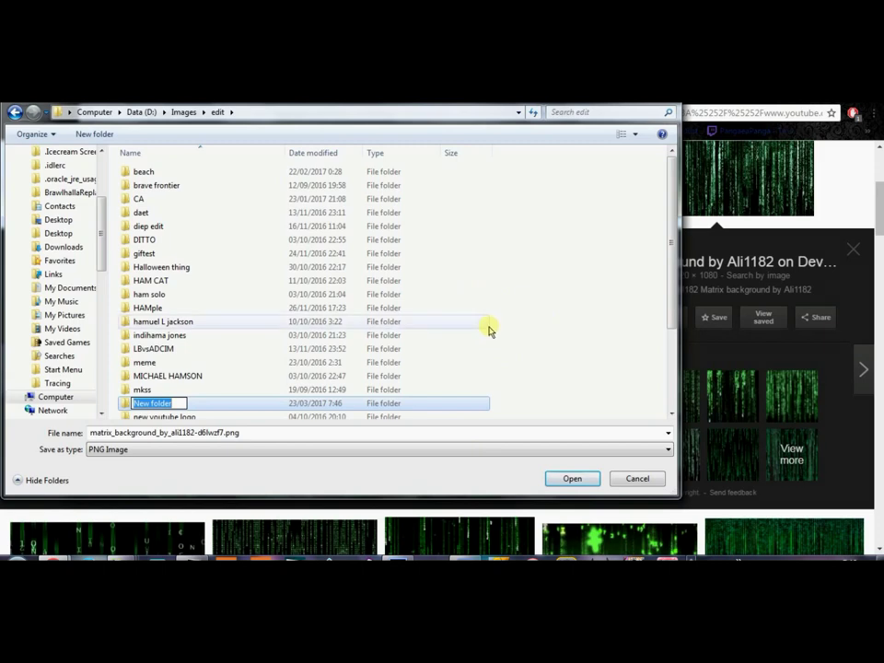
pyautogui.press('Return')
pyautogui.doubleClick(168, 402)
pyautogui.click(567, 478)
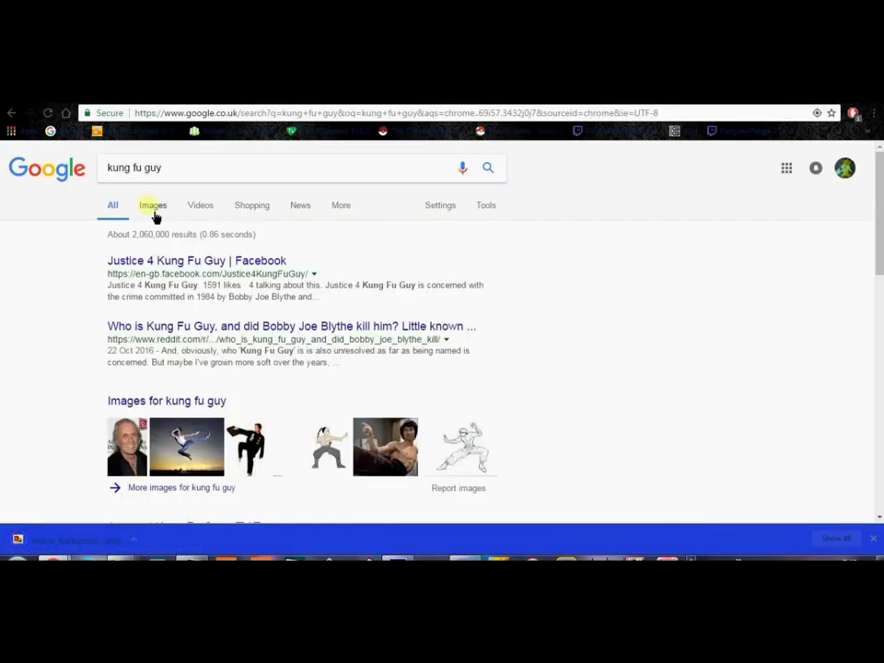
# Search images for a kung fu mugen fighter and start saving the sprite image
pyautogui.click(154, 212)
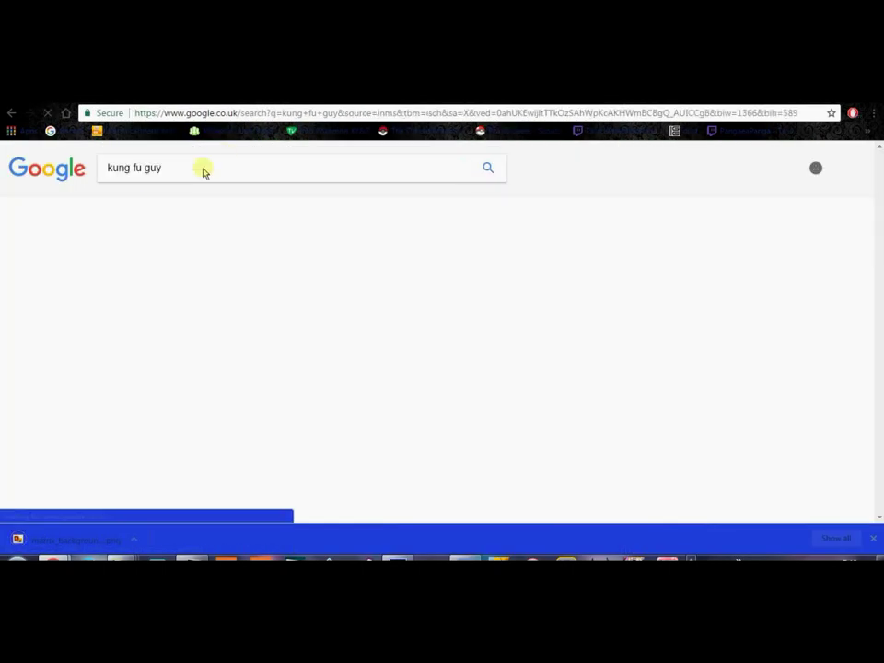
pyautogui.click(199, 169)
pyautogui.write('mug')
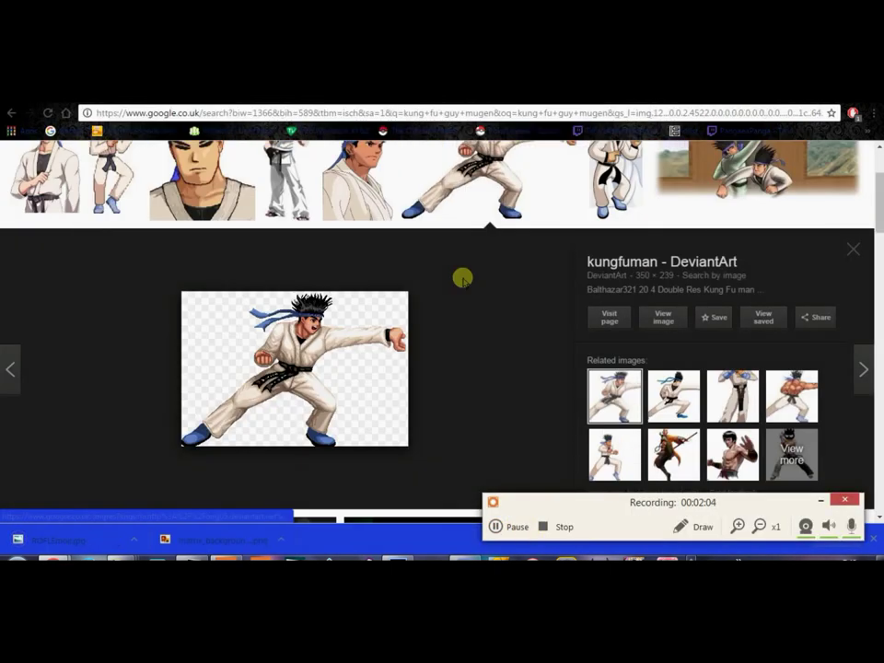
pyautogui.rightClick(350, 345)
pyautogui.click(395, 245)
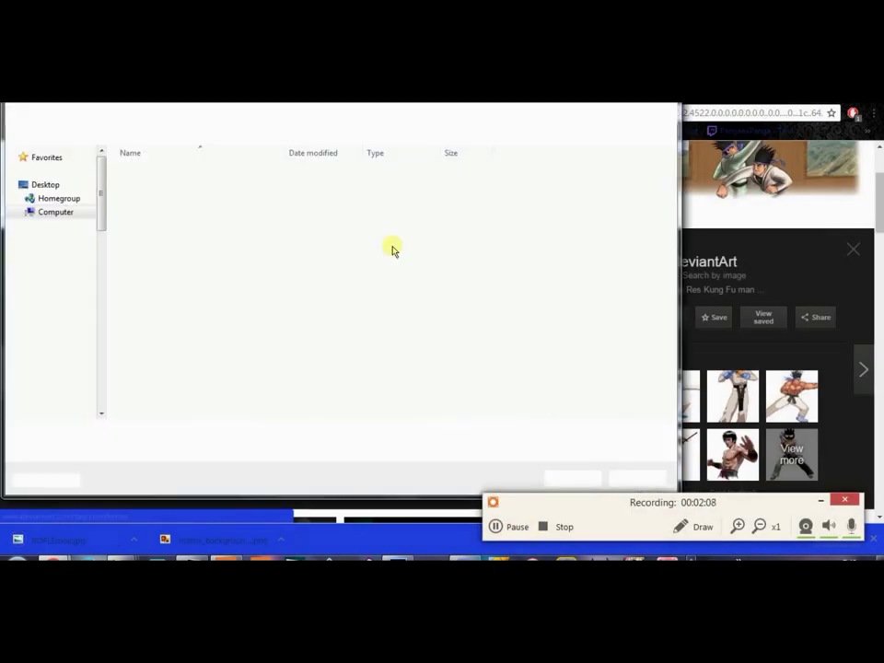
# Save the kung fu sprite to mugen1 and search for street fighter barrels
pyautogui.click(568, 477)
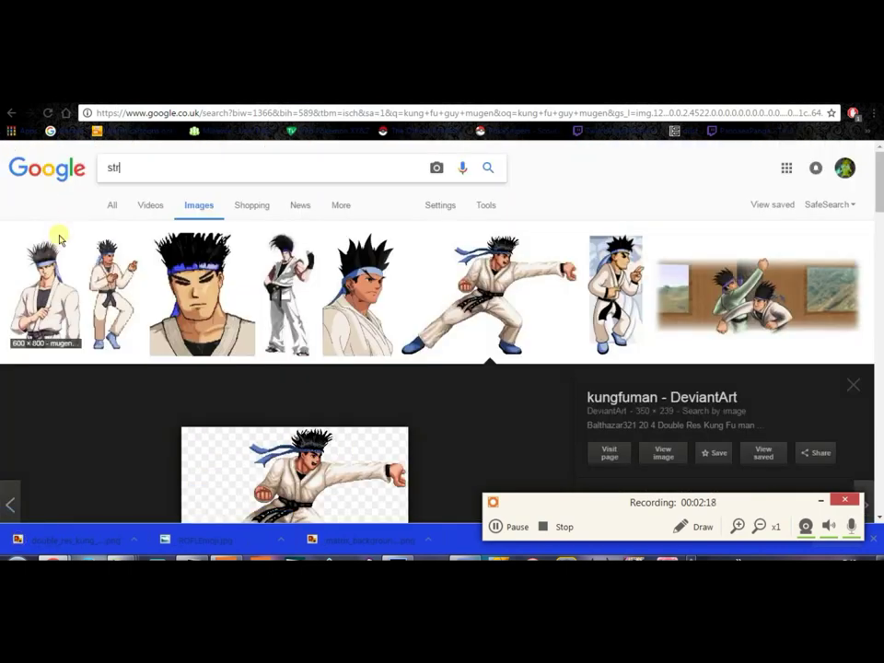
pyautogui.write('ls')
pyautogui.press('Return')
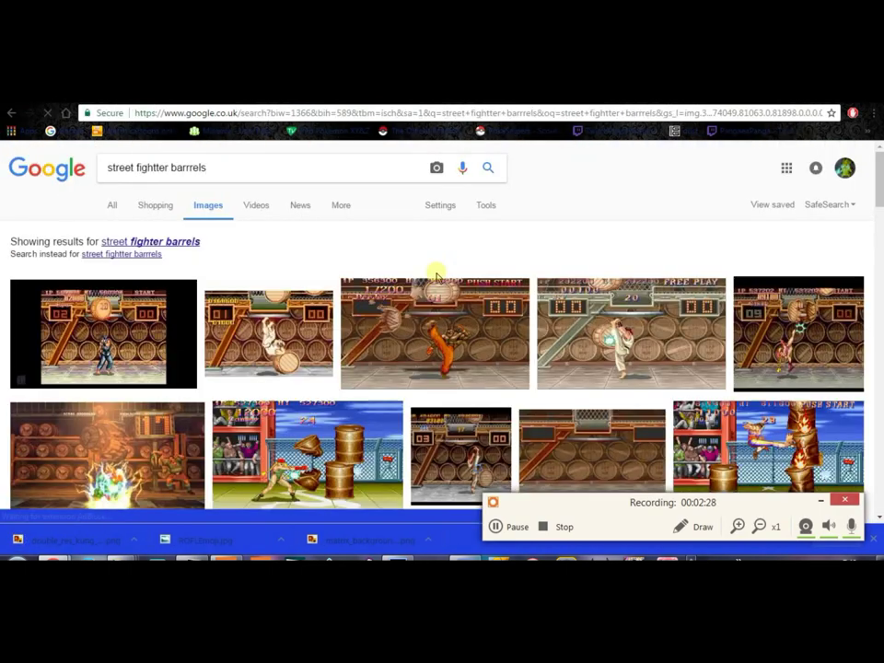
pyautogui.scroll(-2, 693, 249)
pyautogui.scroll(-3, 689, 266)
pyautogui.scroll(-3, 686, 266)
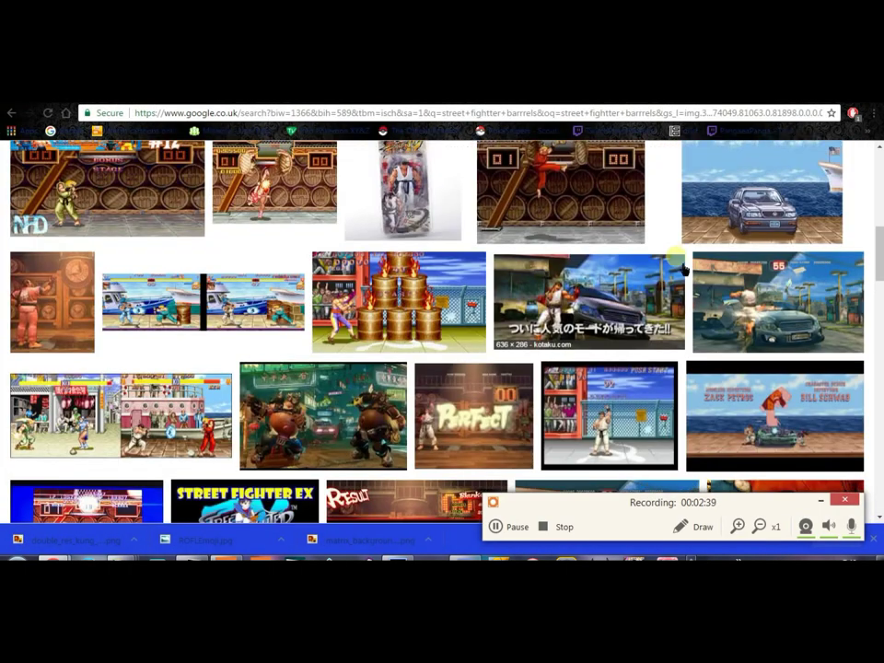
pyautogui.scroll(-2, 683, 266)
pyautogui.scroll(-1, 680, 268)
pyautogui.scroll(-3, 682, 267)
pyautogui.scroll(-1, 673, 258)
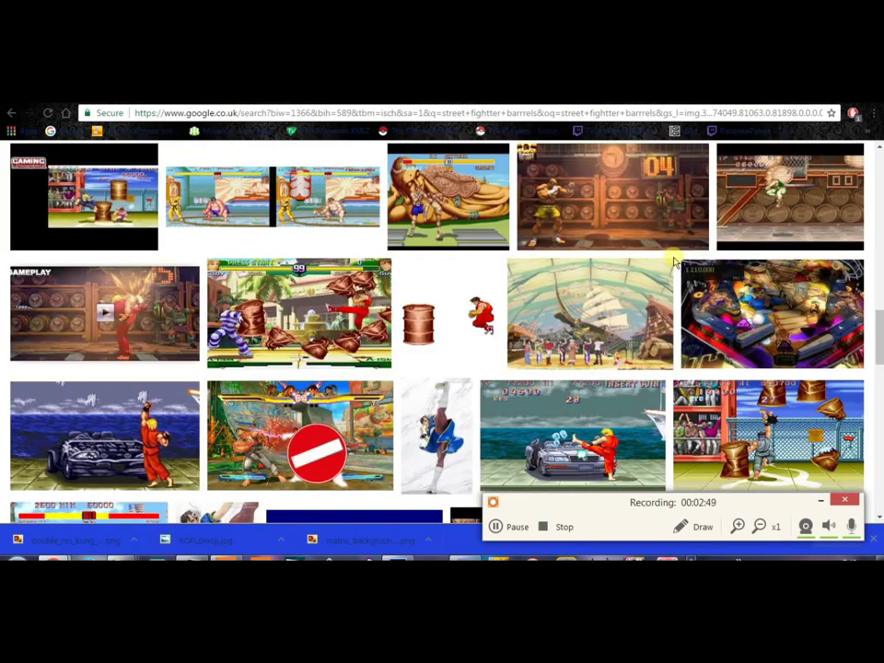
pyautogui.scroll(5, 677, 240)
pyautogui.scroll(6, 552, 322)
# Pick the flaming-barrels stage screenshot and save it
pyautogui.click(332, 448)
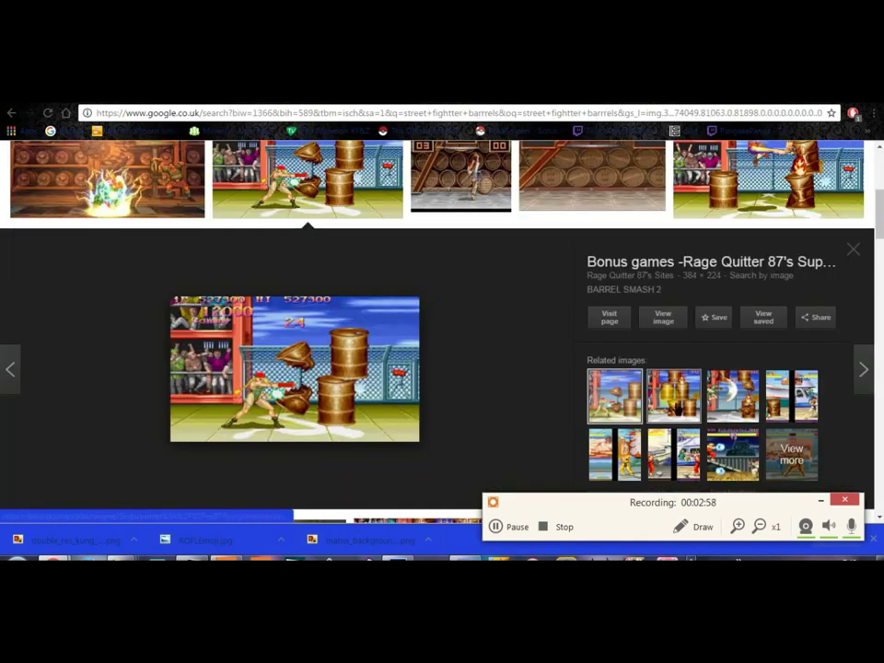
pyautogui.click(649, 400)
pyautogui.click(615, 388)
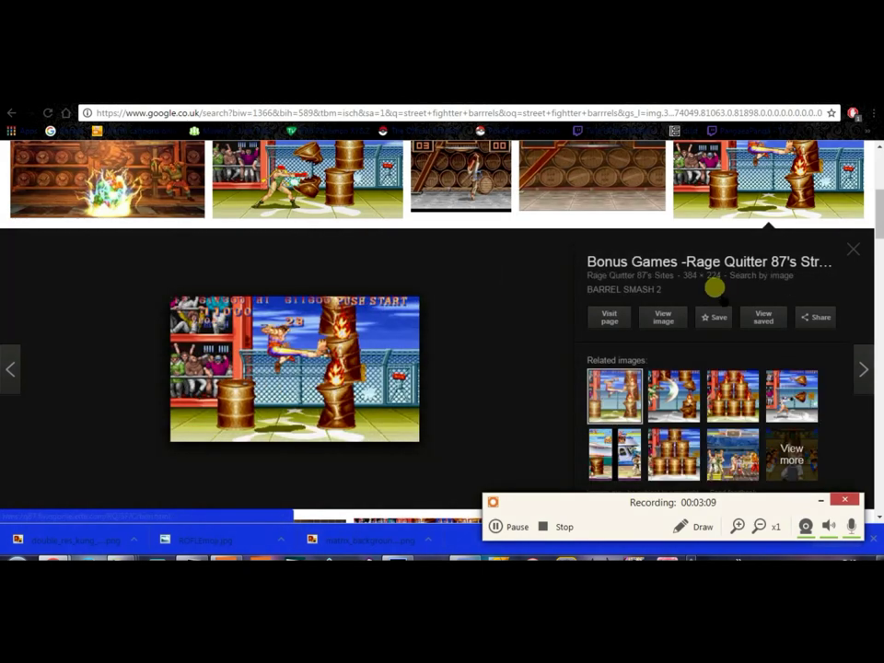
pyautogui.click(707, 282)
pyautogui.click(92, 313)
pyautogui.rightClick(276, 369)
pyautogui.click(478, 273)
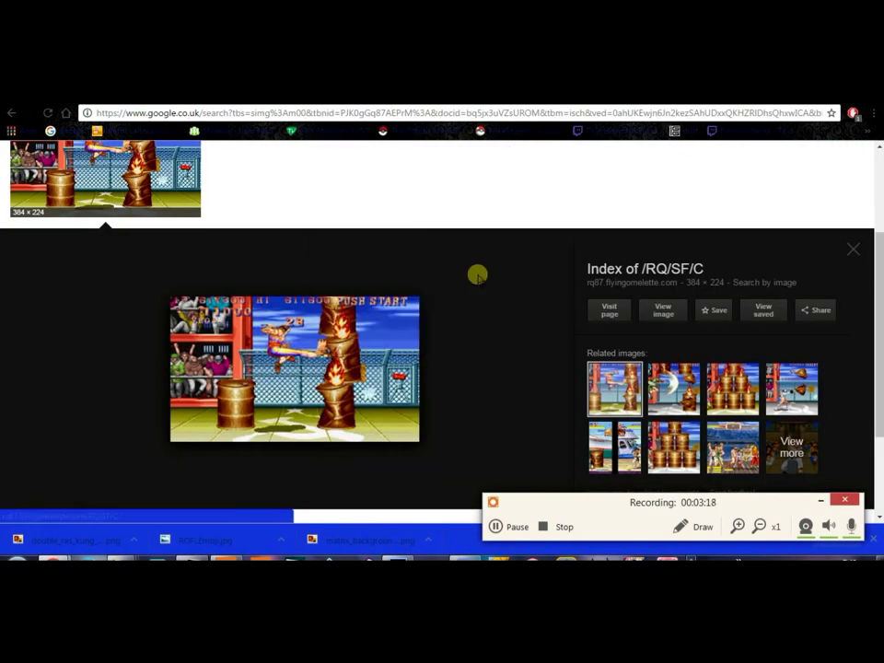
pyautogui.click(554, 477)
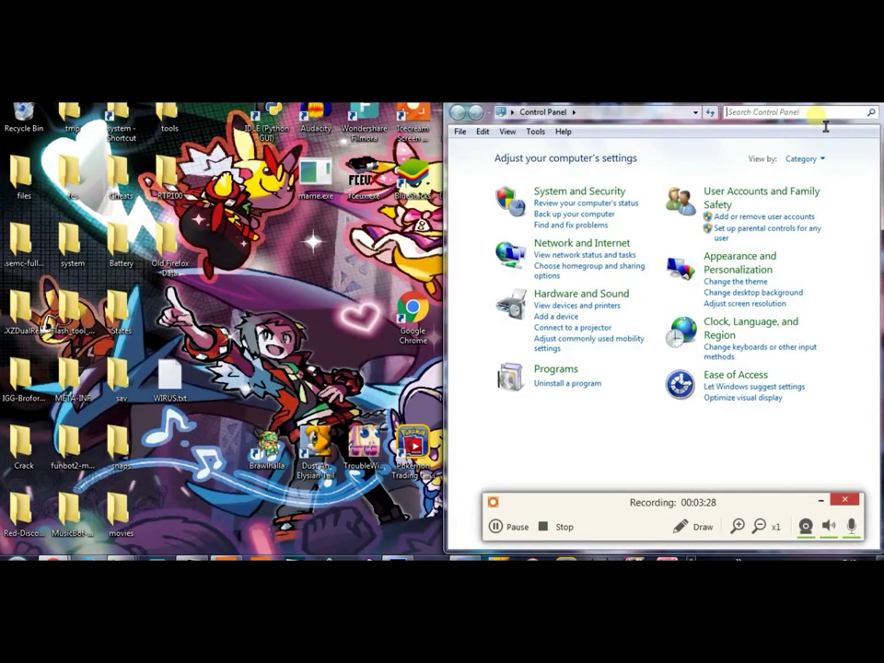
# Drag the matrix background, kung fu sprite, download.jpg and ROFLEmoji.jpg from mugen1 into Photoshop
pyautogui.click(132, 542)
pyautogui.click(494, 497)
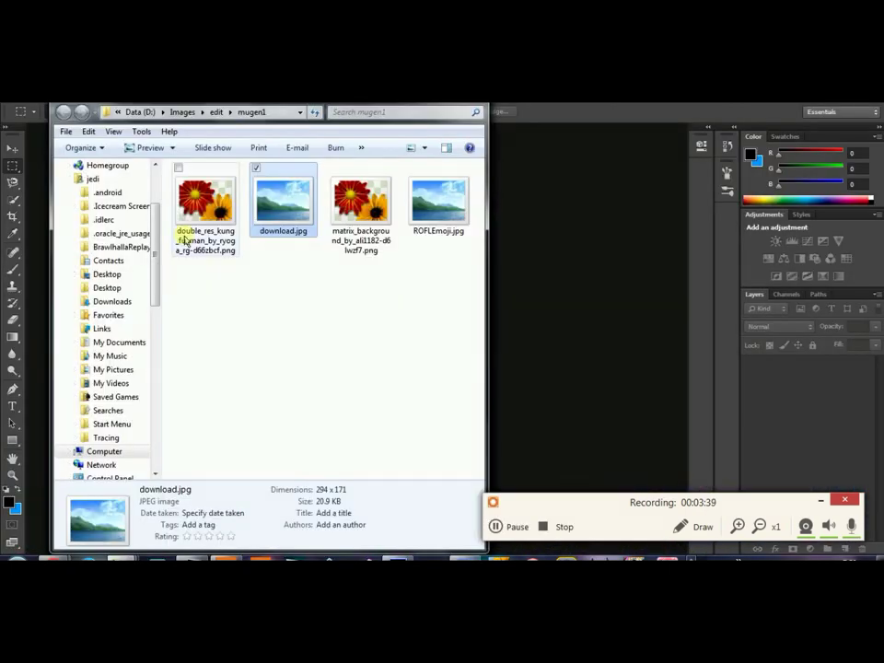
pyautogui.moveTo(282, 205); pyautogui.dragTo(234, 251)
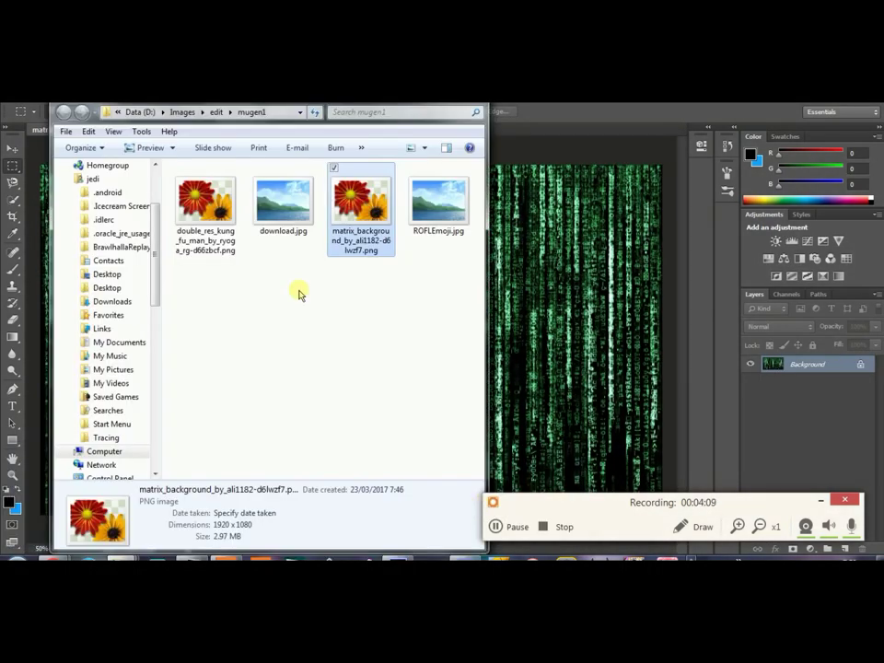
pyautogui.click(204, 207)
pyautogui.keyDown('ctrl'); pyautogui.click(283, 203); pyautogui.keyUp('ctrl')
pyautogui.keyDown('ctrl'); pyautogui.click(410, 226); pyautogui.keyUp('ctrl')
pyautogui.moveTo(410, 225); pyautogui.dragTo(566, 132)
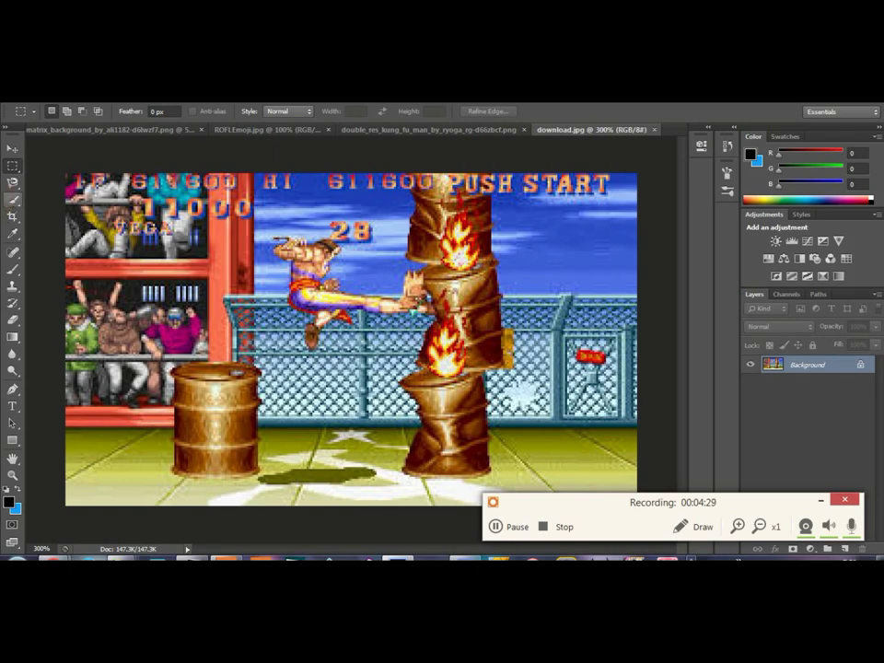
# Use the Quick Selection tool to outline the standing barrel in download.jpg
pyautogui.click(14, 200)
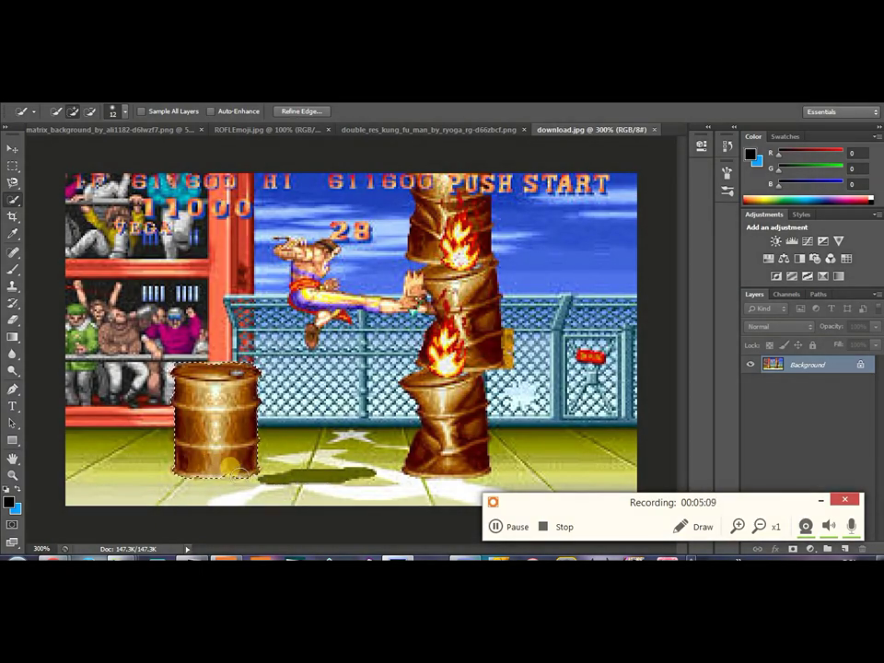
# Paste the barrel into the matrix scene, enlarge it and move it right of centre
pyautogui.hotkey('ctrl', 'BackSpace')
pyautogui.hotkey('ctrl', 'd')
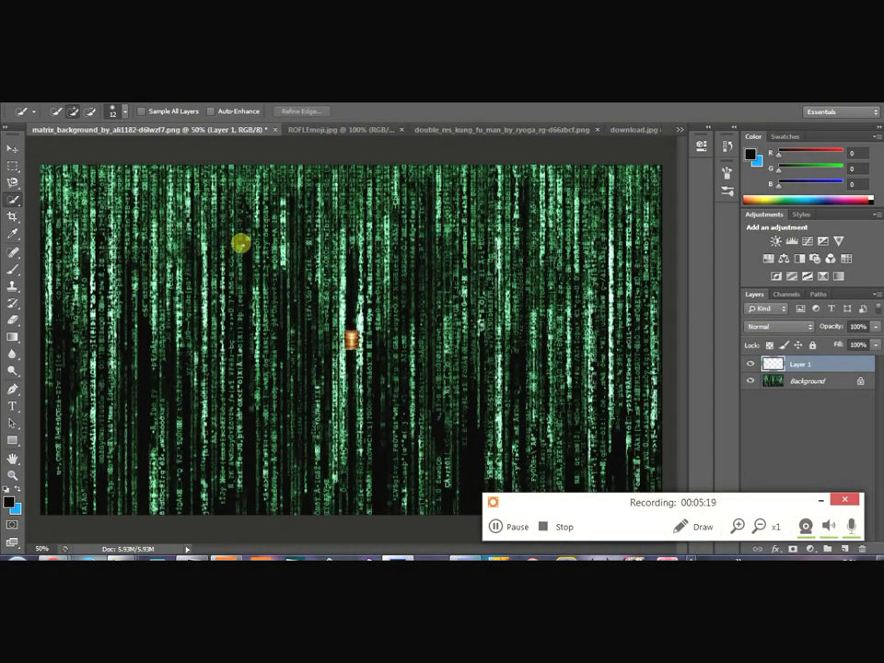
pyautogui.moveTo(402, 301); pyautogui.dragTo(505, 237)
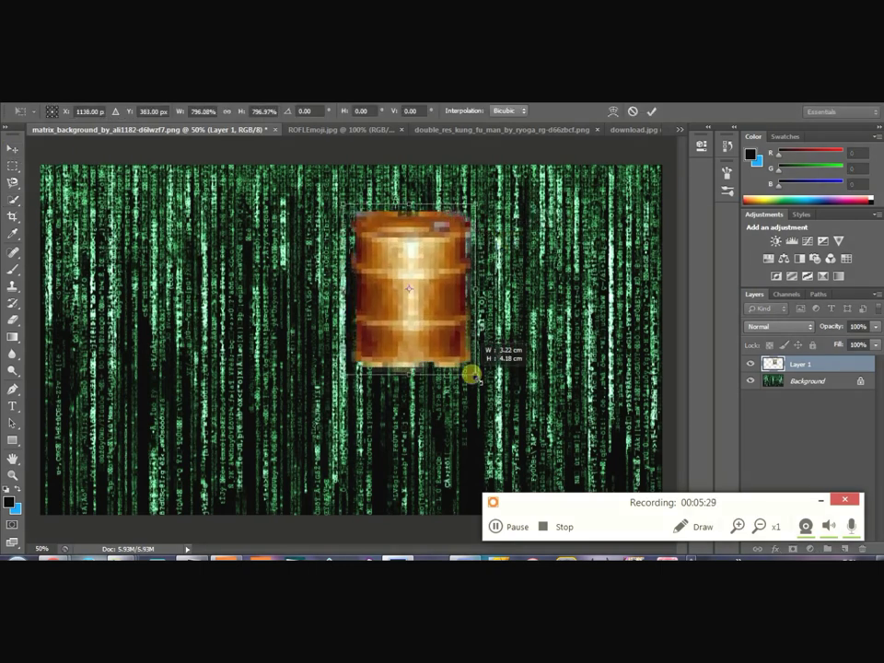
pyautogui.moveTo(456, 330); pyautogui.dragTo(551, 375)
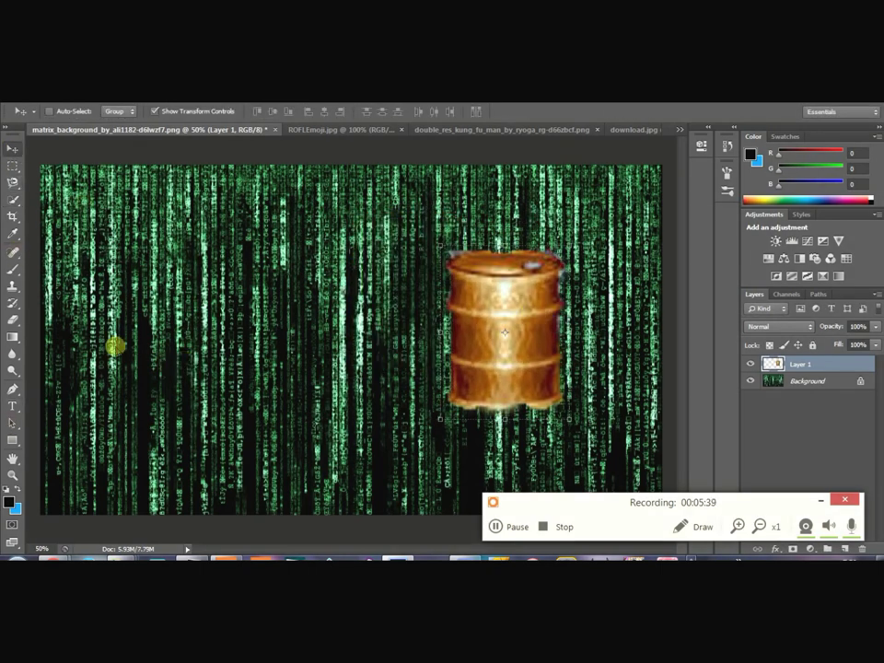
pyautogui.click(341, 129)
pyautogui.click(439, 129)
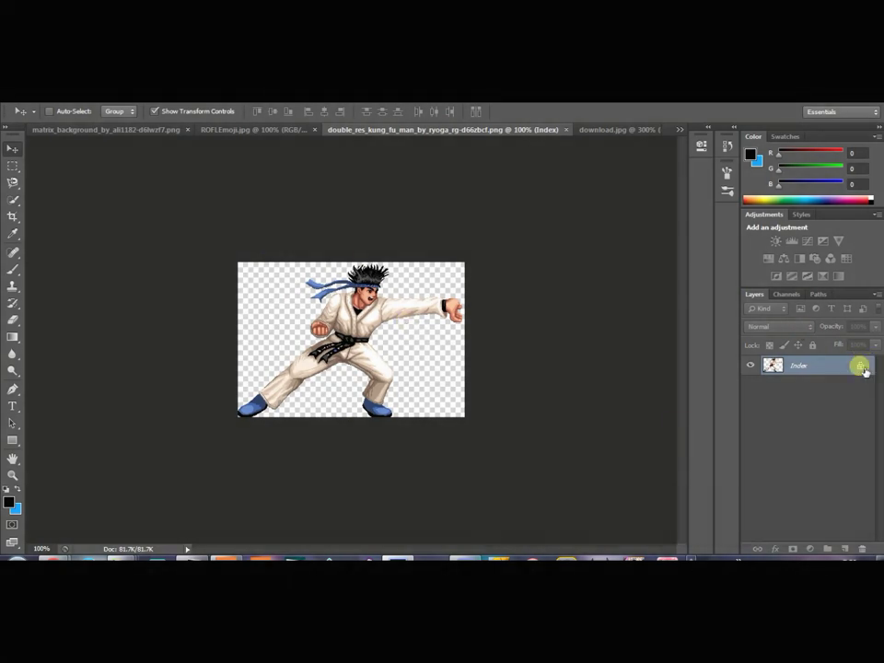
# Scale up the kung fu fighter in the matrix scene, placed left of the barrel
pyautogui.rightClick(859, 365)
pyautogui.moveTo(414, 414)
pyautogui.mouseDown()
pyautogui.moveTo(301, 295)
pyautogui.moveTo(385, 257)
pyautogui.moveTo(325, 309)
pyautogui.mouseUp()
pyautogui.hotkey('ctrl', 'z')
pyautogui.hotkey('ctrl', 't')
pyautogui.press('Return')
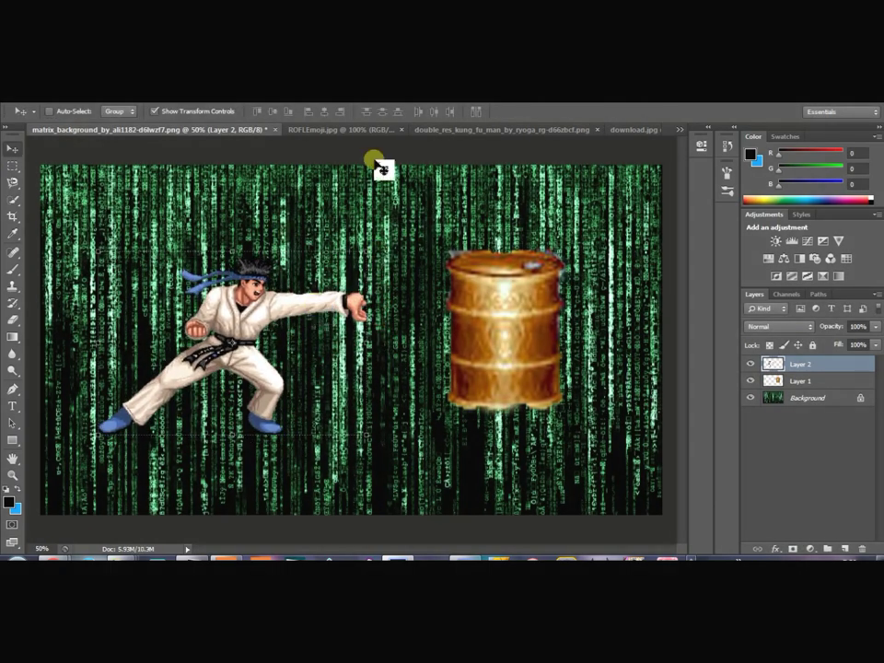
pyautogui.click(293, 129)
# Unlock the emoji's background layer and delete its white surroundings
pyautogui.click(12, 181)
pyautogui.click(213, 292)
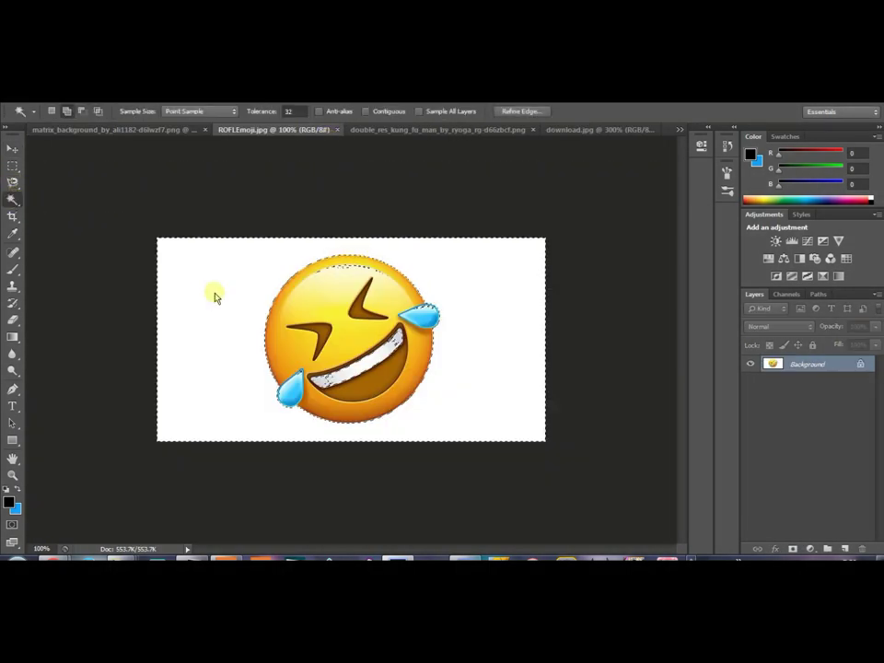
pyautogui.press('Delete')
pyautogui.press('Escape')
pyautogui.doubleClick(862, 364)
pyautogui.press('Return')
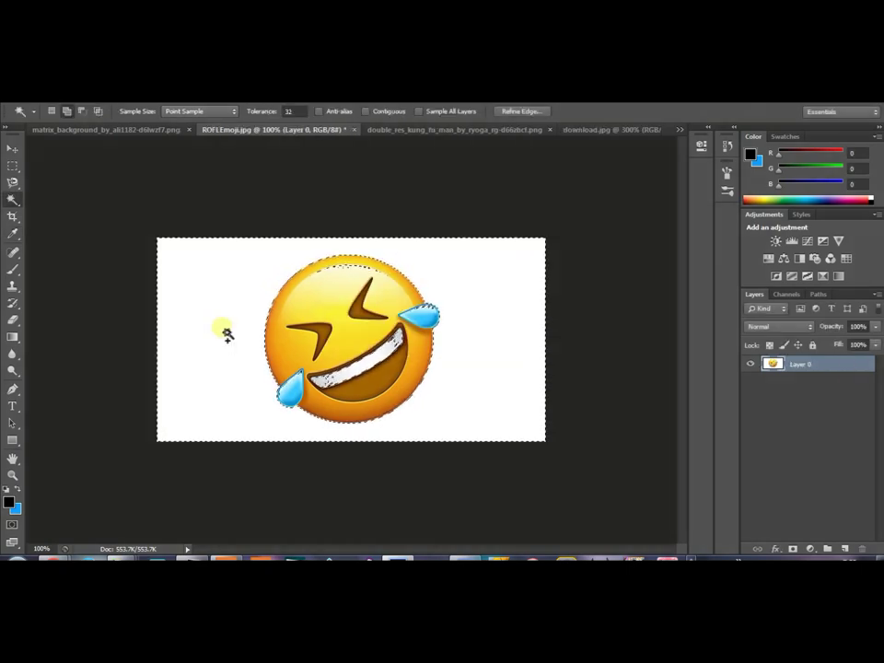
pyautogui.press('Delete')
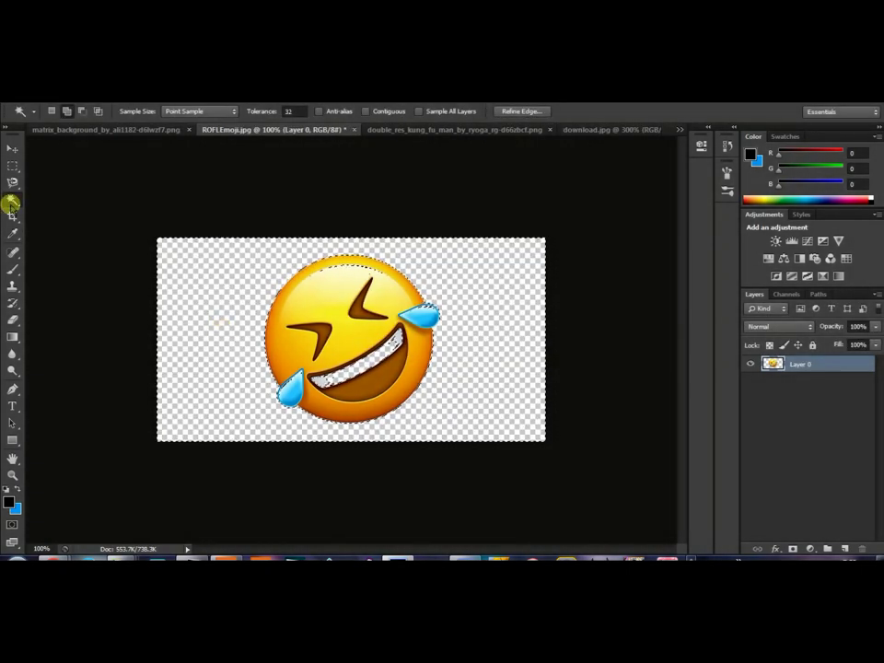
# Paint over the emoji's teeth with a white brush
pyautogui.click(9, 502)
pyautogui.click(540, 273)
pyautogui.click(848, 280)
pyautogui.press('b')
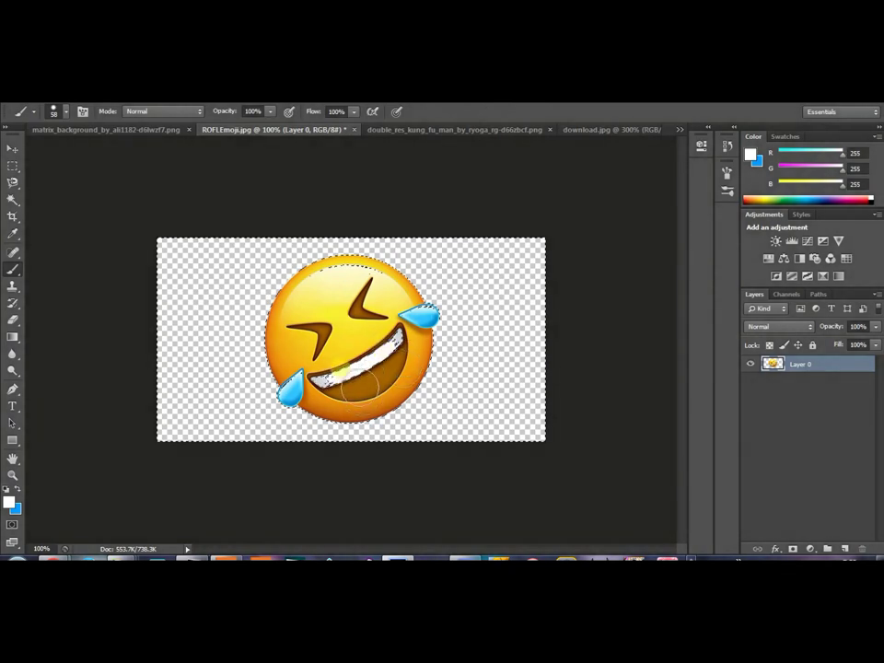
pyautogui.moveTo(359, 387); pyautogui.dragTo(345, 371)
# Cut the whole emoji and paste it into the matrix document
pyautogui.press('m')
pyautogui.rightClick(266, 358)
pyautogui.click(265, 358)
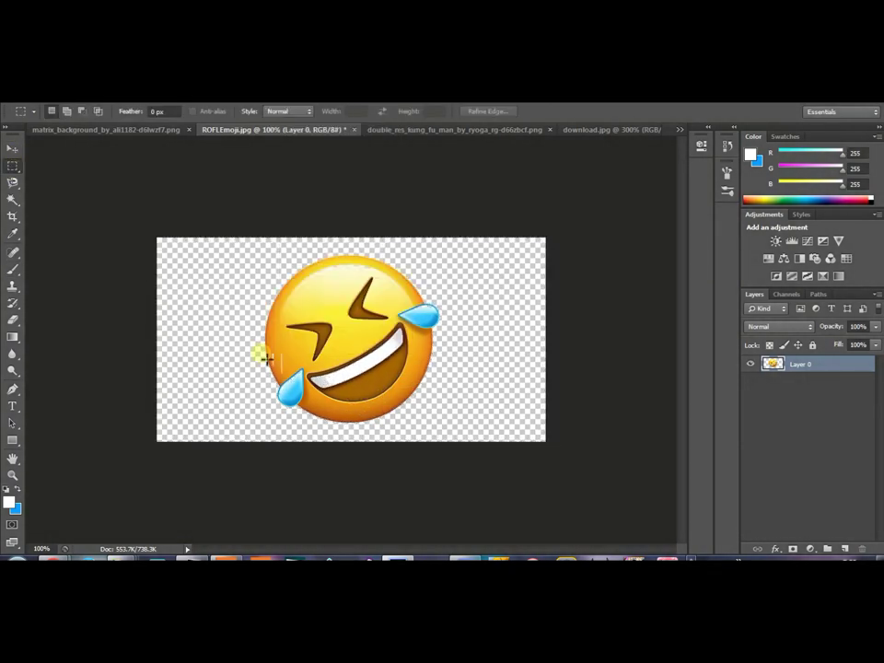
pyautogui.hotkey('ctrl', 'a')
pyautogui.hotkey('ctrl', 'x')
pyautogui.hotkey('ctrl', 'shift', 'Tab')
pyautogui.hotkey('ctrl', 'v')
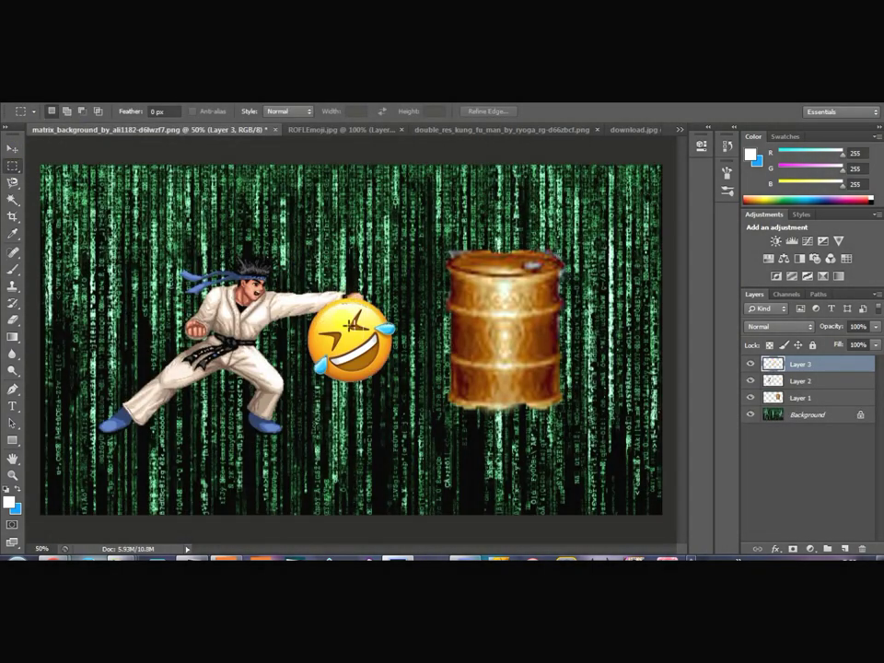
# Shrink and rotate the emoji onto the fighter's head and apply the transform
pyautogui.press('v')
pyautogui.moveTo(394, 295); pyautogui.dragTo(359, 303)
pyautogui.moveTo(334, 356)
pyautogui.mouseDown()
pyautogui.moveTo(276, 269)
pyautogui.moveTo(304, 276)
pyautogui.moveTo(286, 290)
pyautogui.mouseUp()
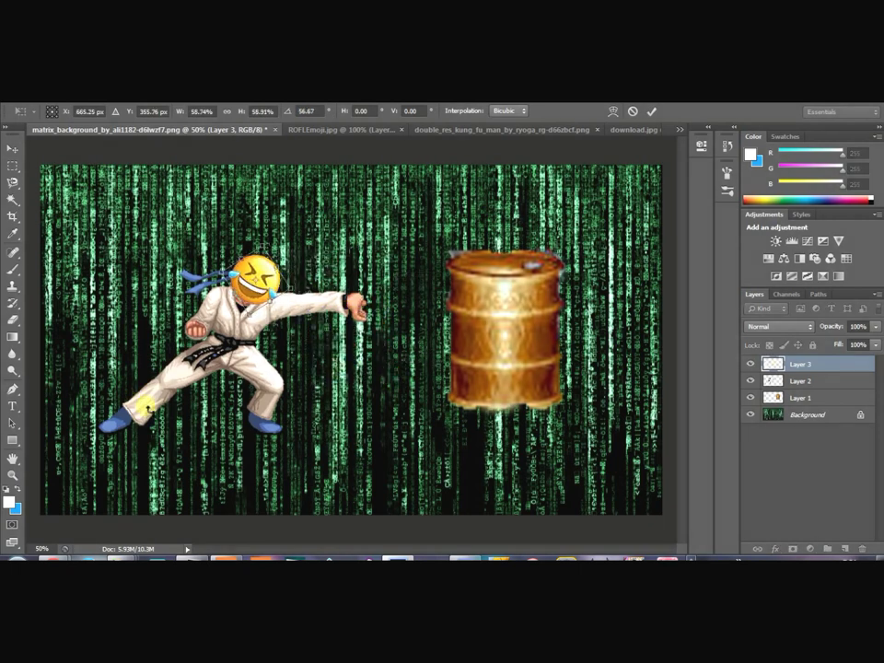
pyautogui.click(517, 526)
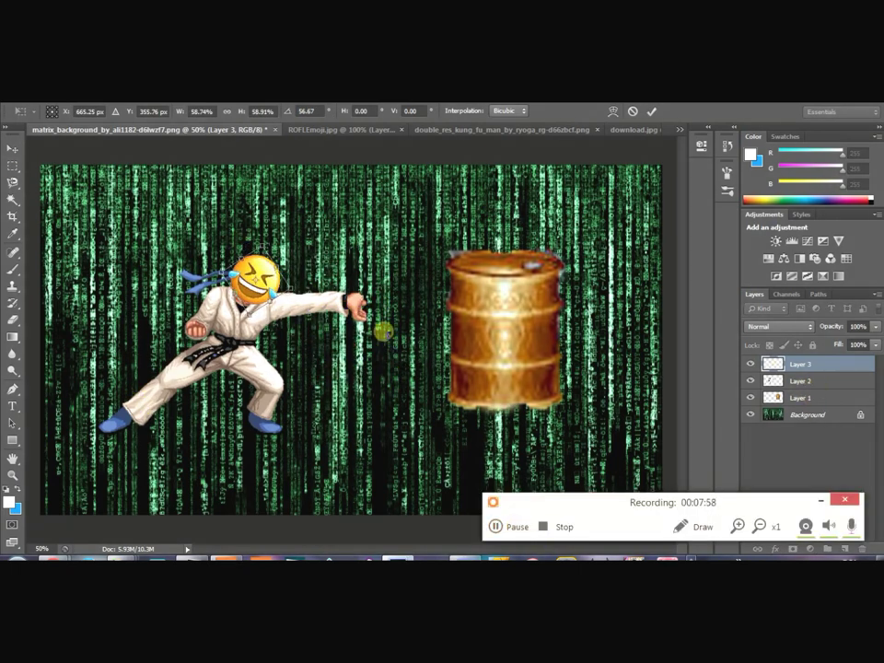
pyautogui.click(13, 147)
# Move the fighter, emoji and barrel layers up together
pyautogui.click(374, 271)
pyautogui.hotkey('ctrl', 'alt', 'a')
pyautogui.moveTo(492, 345); pyautogui.dragTo(486, 303)
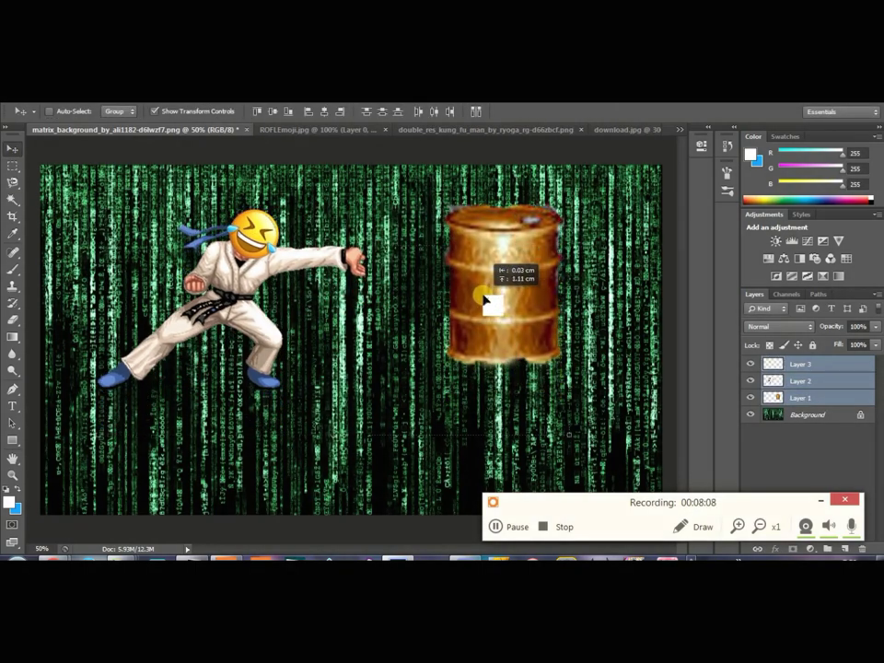
# Place the ALL DA CHICKEN IS MINE banner image along the bottom of the scene
pyautogui.click(524, 508)
pyautogui.press('BackSpace')
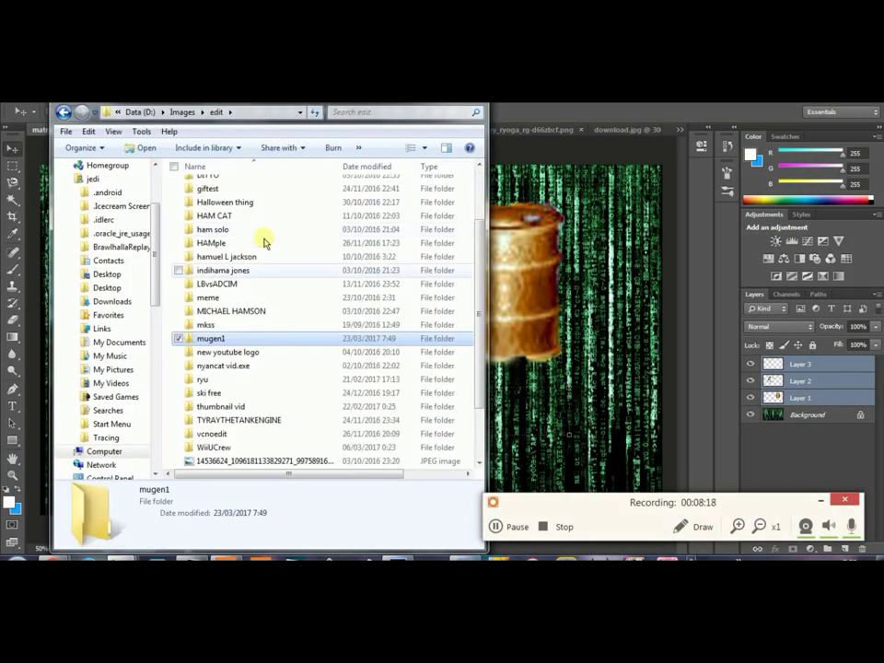
pyautogui.scroll(-1, 249, 294)
pyautogui.doubleClick(227, 309)
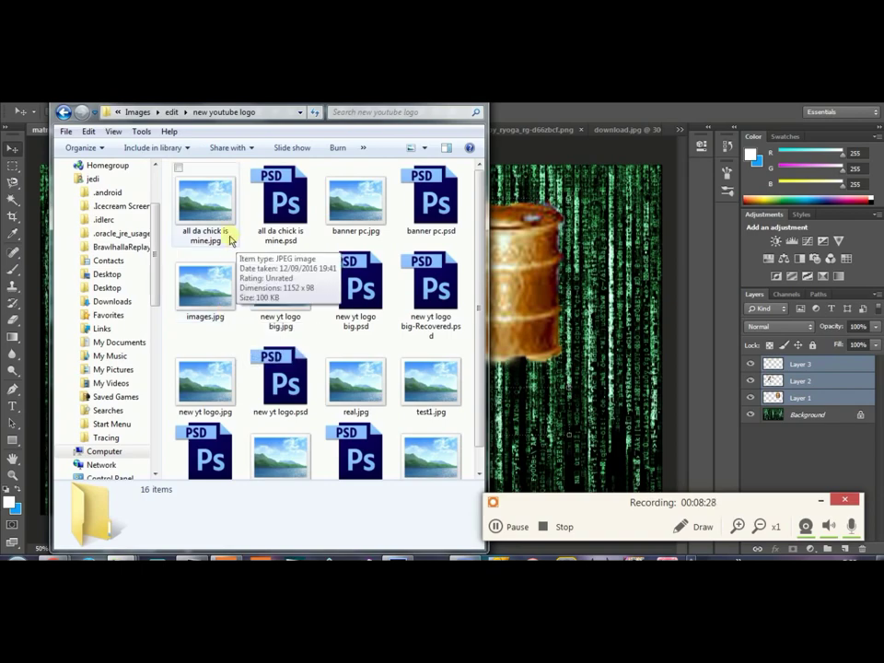
pyautogui.doubleClick(230, 237)
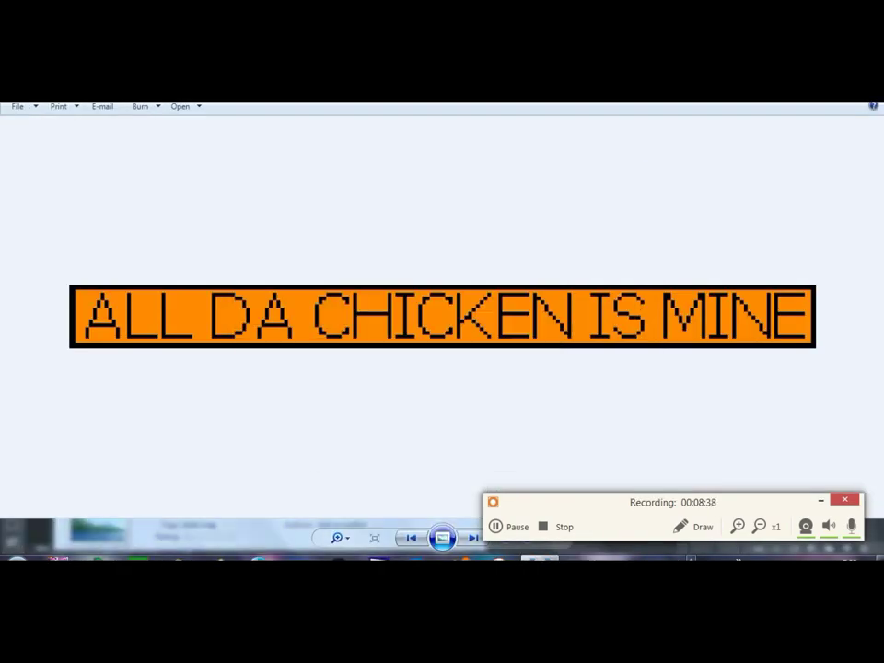
pyautogui.hotkey('alt', 'F4')
pyautogui.moveTo(211, 218)
pyautogui.mouseDown()
pyautogui.moveTo(391, 374)
pyautogui.moveTo(385, 465)
pyautogui.moveTo(395, 463)
pyautogui.mouseUp()
pyautogui.press('Return')
pyautogui.click(801, 381)
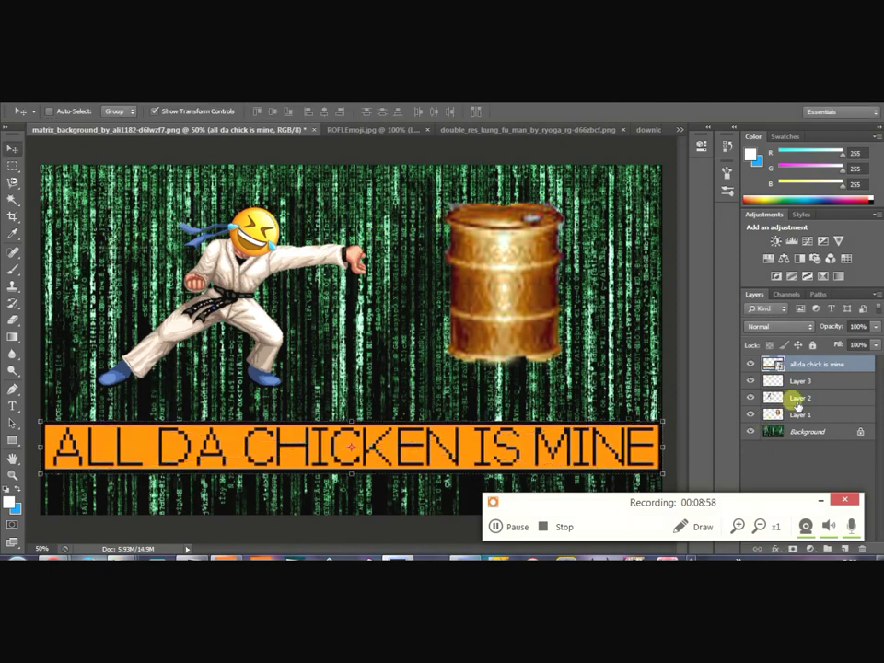
# Move the fighter and emoji slightly left and the barrel slightly right
pyautogui.keyDown('shift'); pyautogui.click(801, 397); pyautogui.keyUp('shift')
pyautogui.moveTo(307, 300); pyautogui.dragTo(267, 298)
pyautogui.click(801, 414)
pyautogui.moveTo(548, 298); pyautogui.dragTo(567, 316)
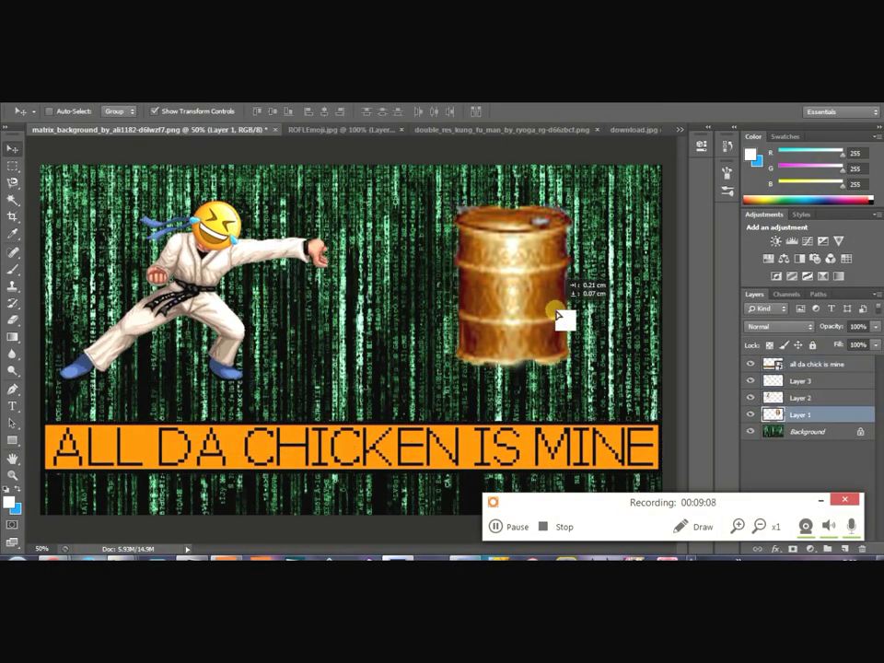
# Type VS in a text box between the fighter and the barrel
pyautogui.click(13, 405)
pyautogui.moveTo(327, 241); pyautogui.dragTo(450, 362)
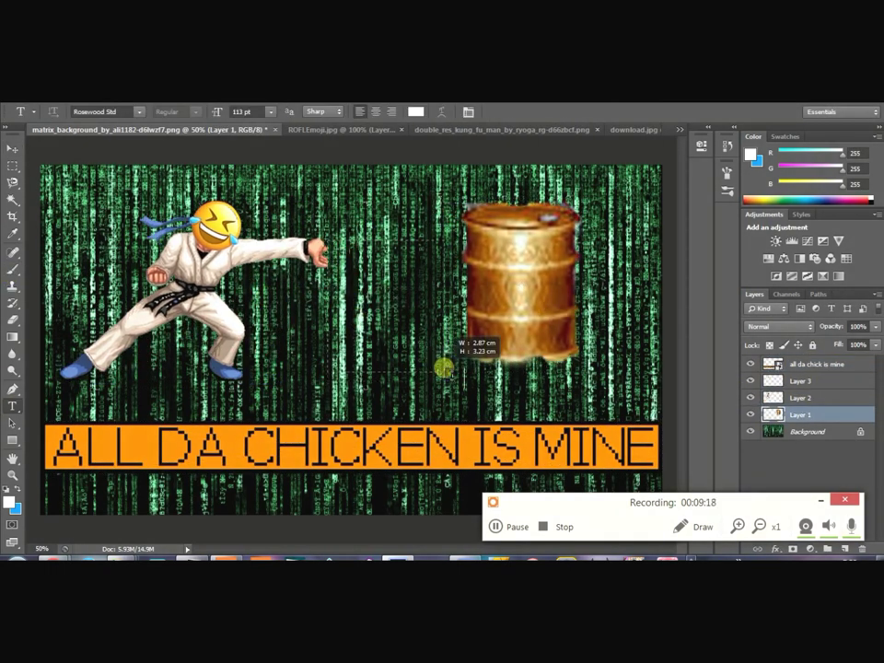
pyautogui.write('V')
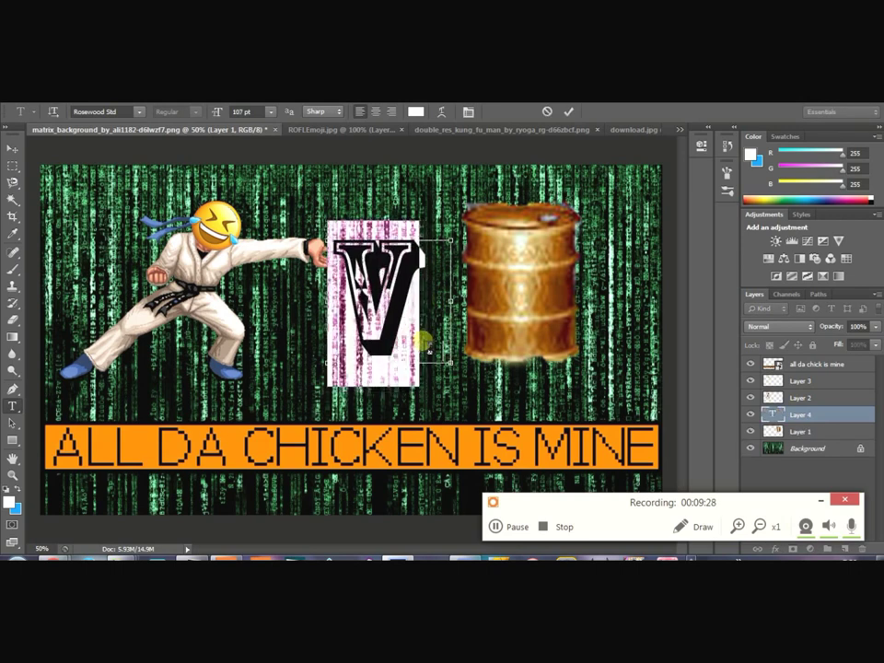
pyautogui.write('S')
pyautogui.hotkey('ctrl', 'Return')
pyautogui.hotkey('ctrl', 'e')
pyautogui.hotkey('ctrl', 'z')
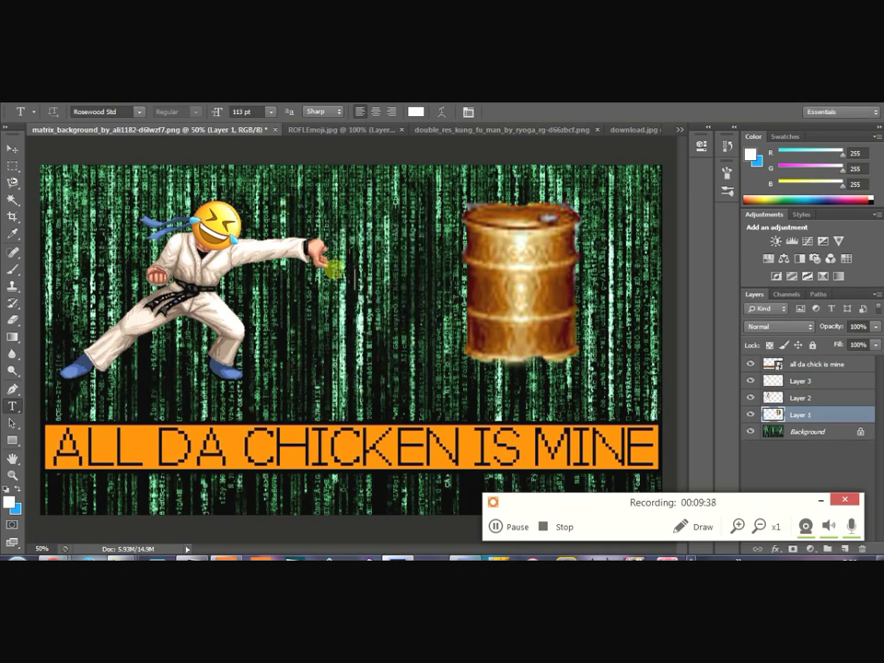
pyautogui.moveTo(333, 267); pyautogui.dragTo(450, 380)
pyautogui.write('V')
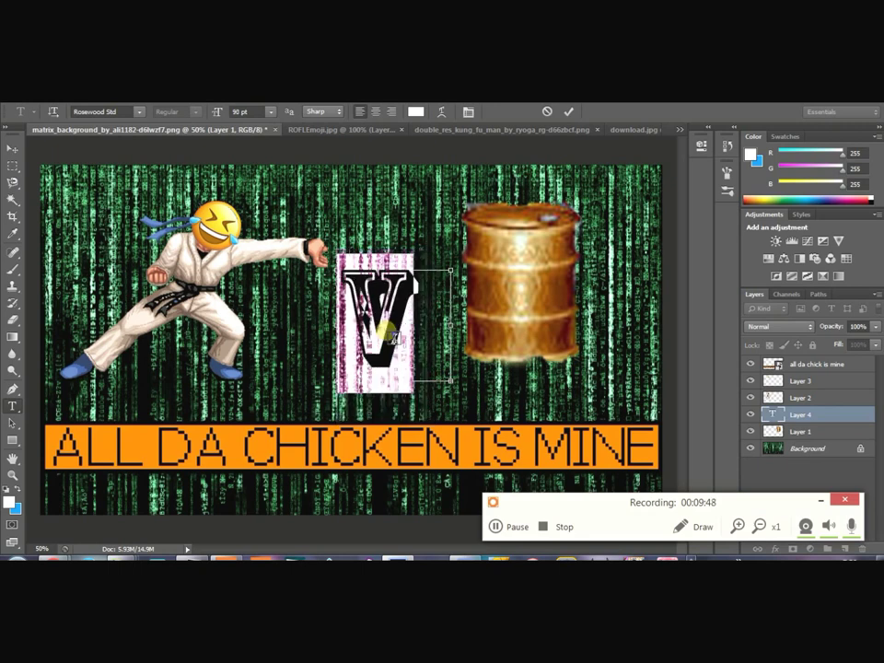
pyautogui.write('S')
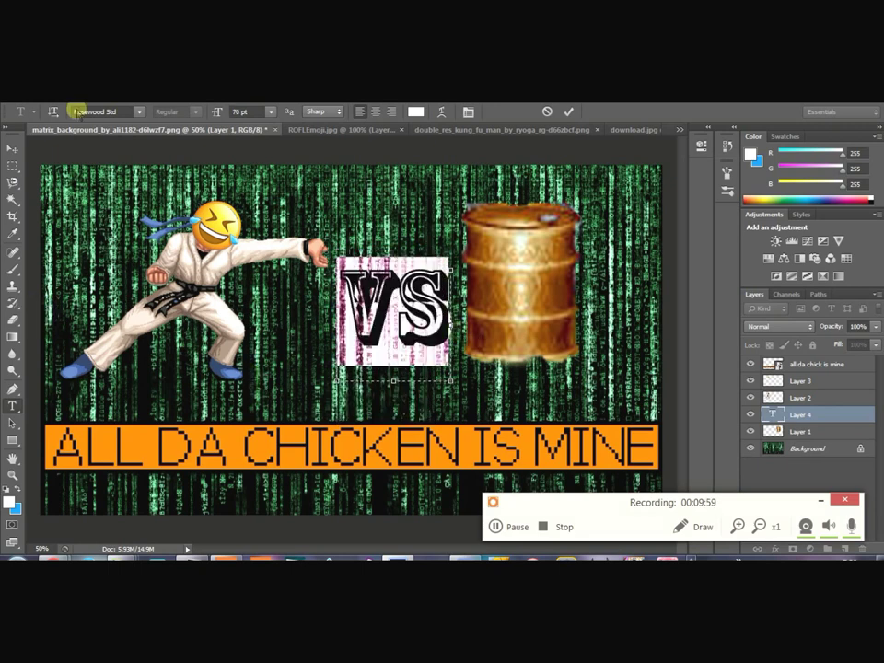
# Colour the VS text blue, commit it and nudge it up and left
pyautogui.click(416, 111)
pyautogui.click(671, 323)
pyautogui.moveTo(719, 453)
pyautogui.mouseDown()
pyautogui.moveTo(718, 429)
pyautogui.moveTo(717, 435)
pyautogui.mouseUp()
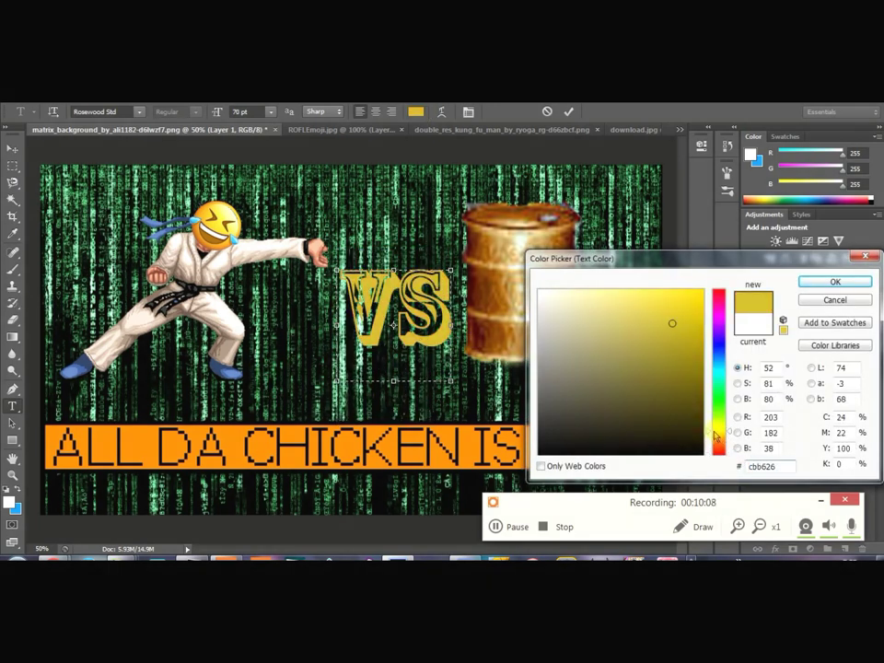
pyautogui.moveTo(724, 395); pyautogui.dragTo(710, 388)
pyautogui.moveTo(715, 346); pyautogui.dragTo(717, 323)
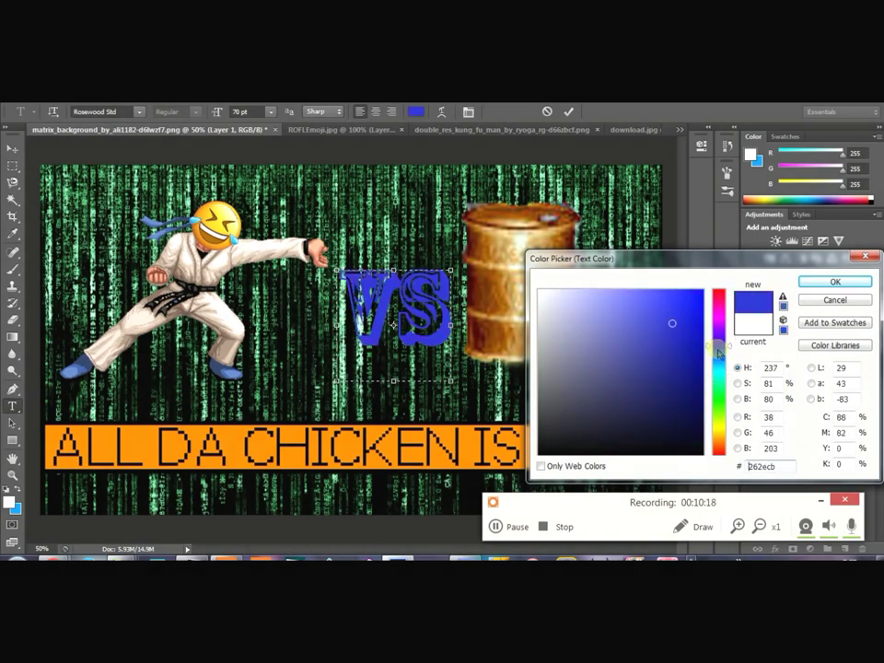
pyautogui.click(834, 282)
pyautogui.click(12, 148)
pyautogui.moveTo(396, 263); pyautogui.dragTo(358, 252)
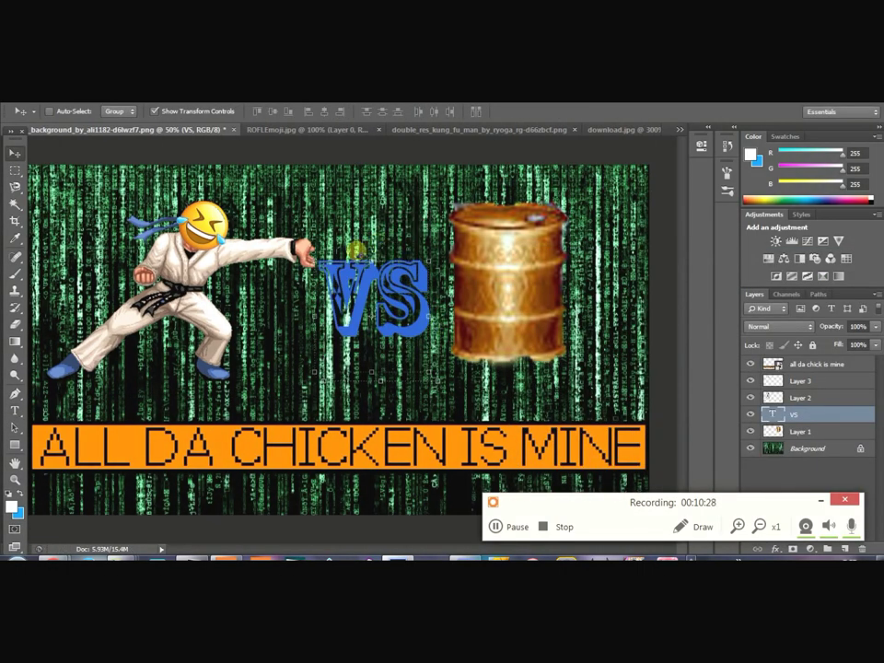
pyautogui.moveTo(120, 549)
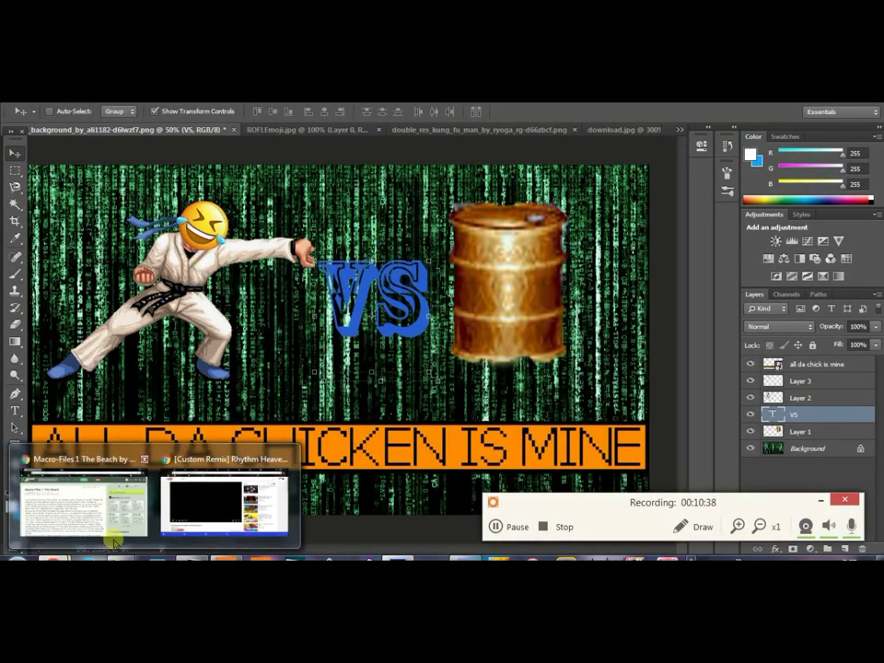
# Return to the flame image results in Google Images and preview the 8-Bit Fire picture
pyautogui.click(83, 507)
pyautogui.click(304, 342)
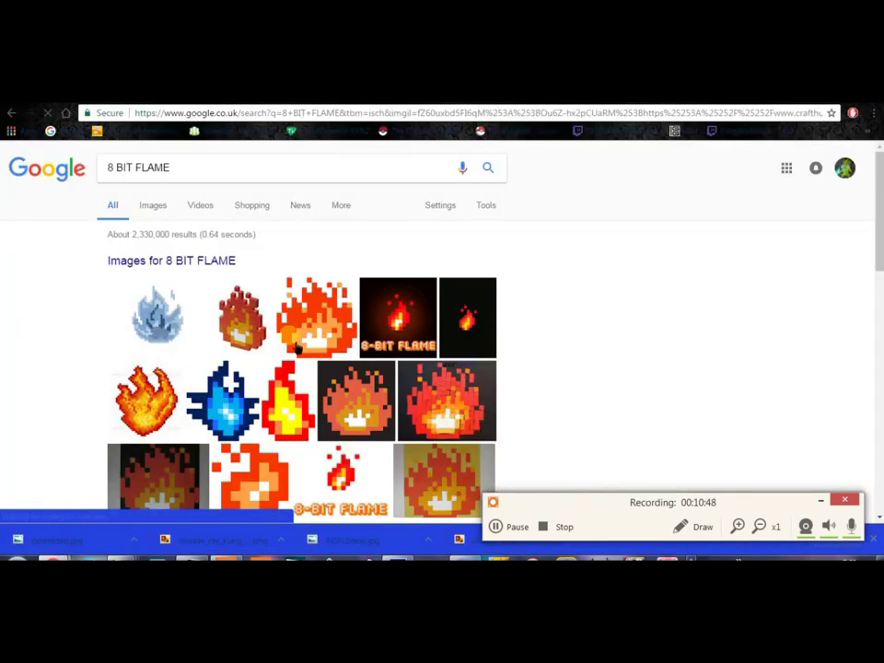
pyautogui.scroll(1, 513, 326)
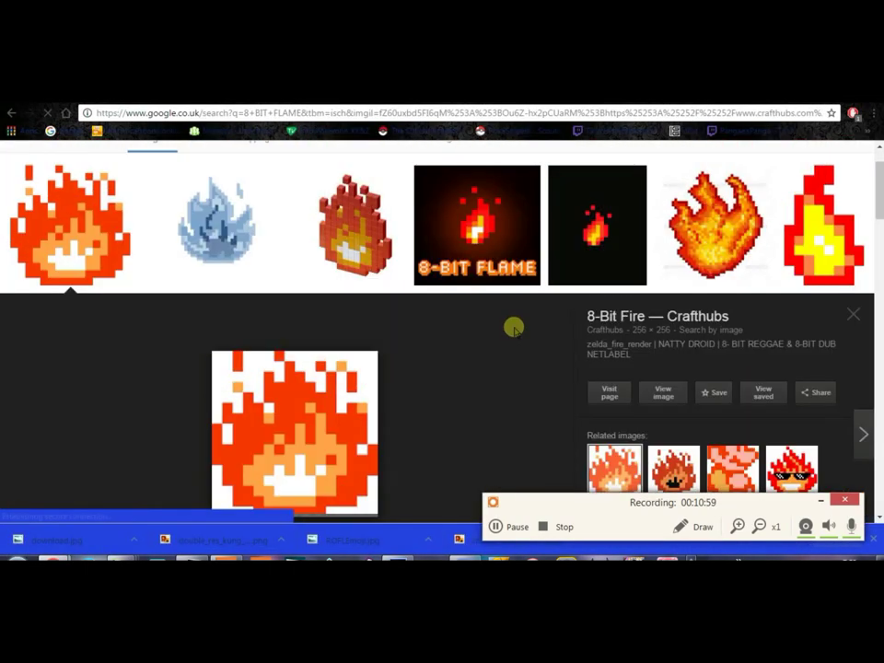
pyautogui.scroll(-2, 513, 326)
pyautogui.rightClick(304, 251)
pyautogui.click(425, 217)
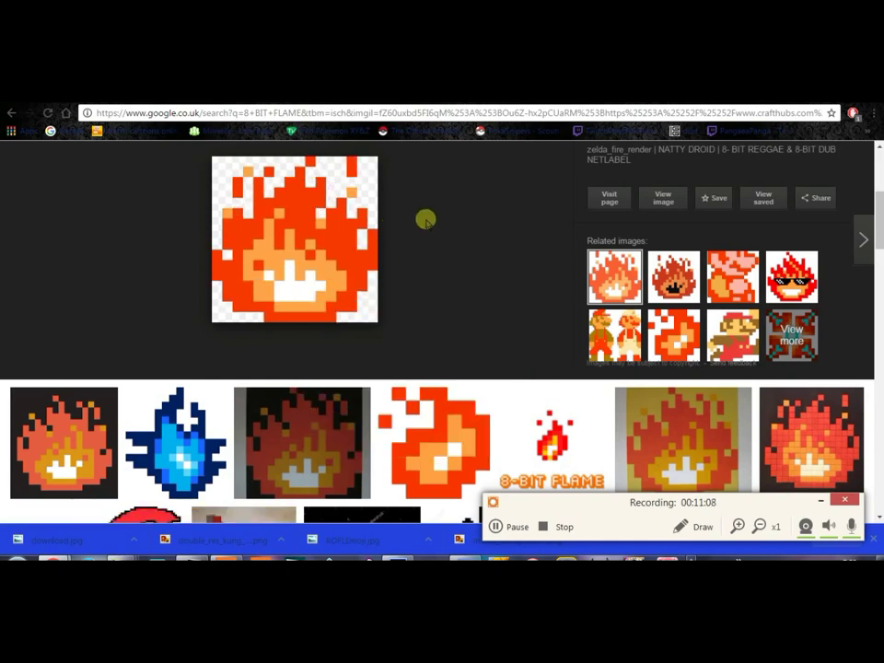
pyautogui.scroll(-1, 425, 222)
pyautogui.scroll(-2, 424, 225)
pyautogui.scroll(-2, 425, 235)
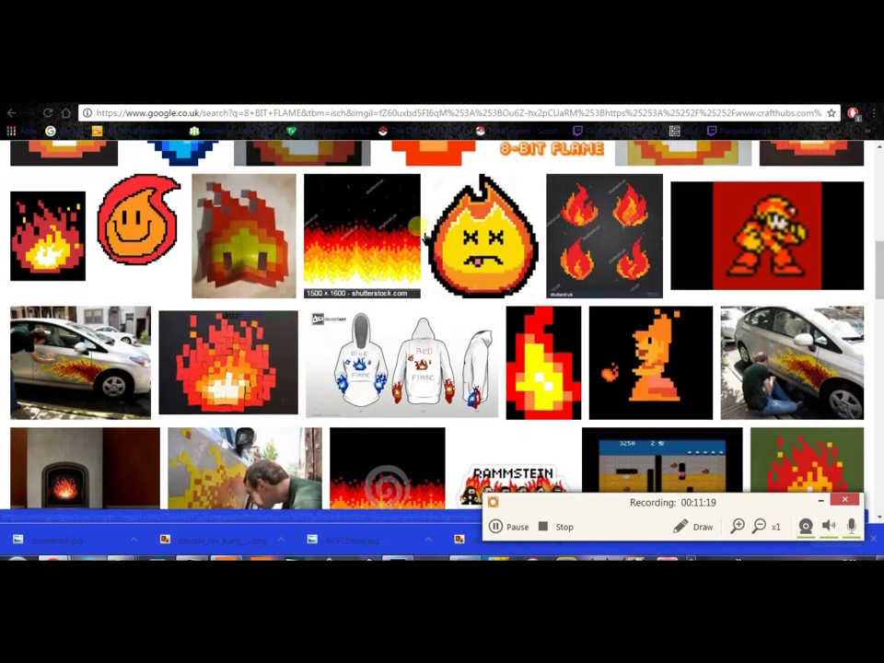
pyautogui.scroll(-2, 425, 235)
pyautogui.scroll(3, 422, 231)
pyautogui.scroll(2, 419, 227)
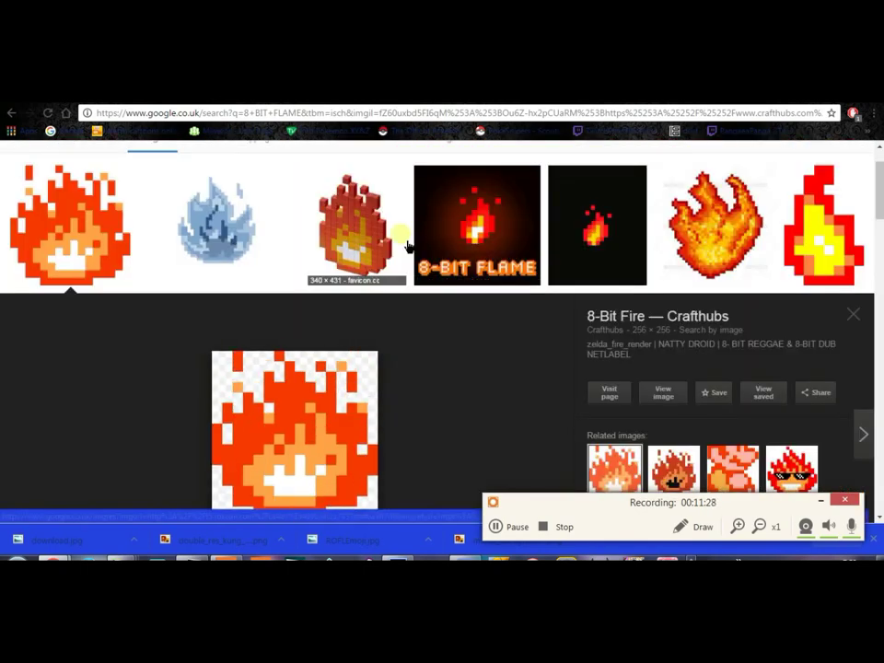
pyautogui.scroll(-1, 681, 276)
# Save the 8-Bit Fire image as zelda_fire_render.gif in the mugen1 folder
pyautogui.click(673, 461)
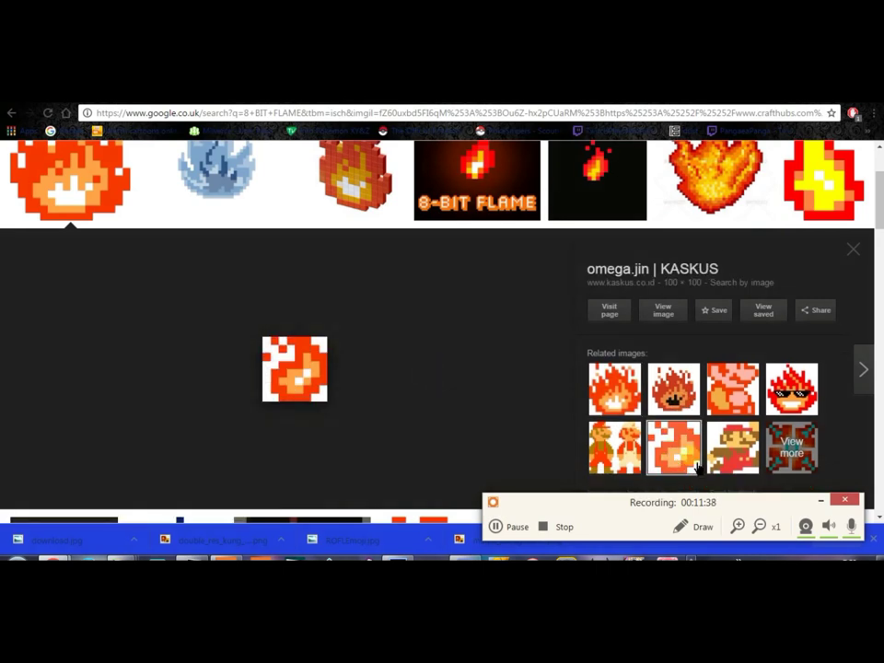
pyautogui.rightClick(295, 368)
pyautogui.click(350, 270)
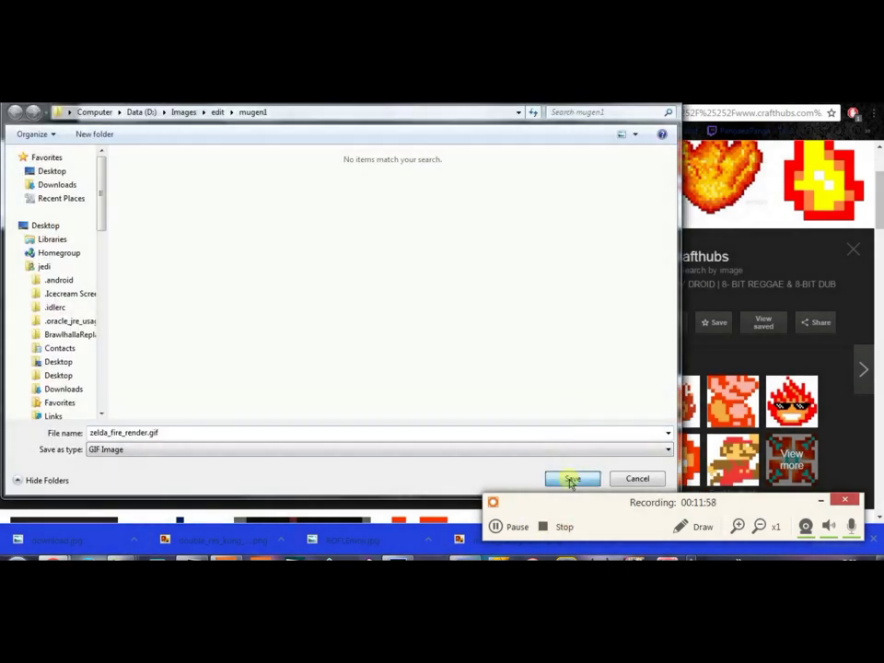
pyautogui.click(571, 479)
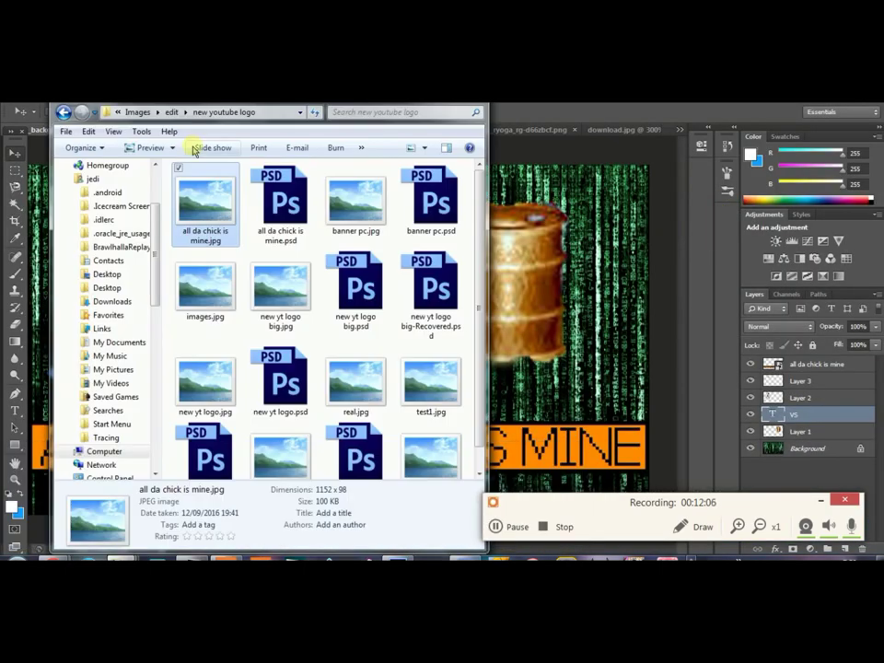
# Drag zelda_fire_render.gif from the edit folder into the composite
pyautogui.click(171, 111)
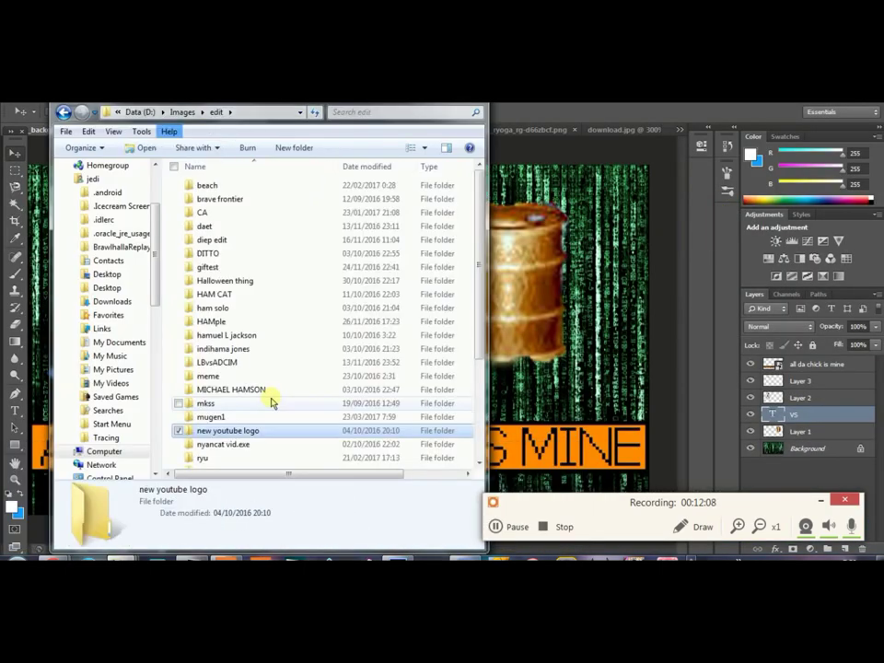
pyautogui.doubleClick(221, 417)
pyautogui.click(204, 295)
pyautogui.moveTo(204, 296); pyautogui.dragTo(403, 202)
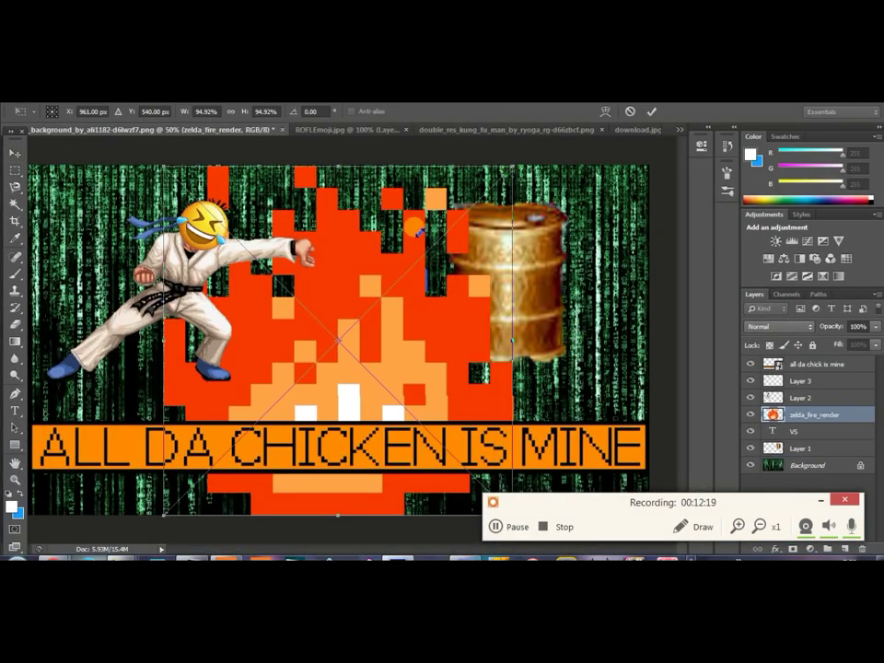
# Shrink the flame to about half size and place its layer behind the blue VS
pyautogui.moveTo(513, 166); pyautogui.dragTo(358, 324)
pyautogui.moveTo(277, 414); pyautogui.dragTo(403, 279)
pyautogui.moveTo(803, 419)
pyautogui.mouseDown()
pyautogui.moveTo(789, 445)
pyautogui.moveTo(799, 458)
pyautogui.mouseUp()
pyautogui.moveTo(404, 351); pyautogui.dragTo(388, 341)
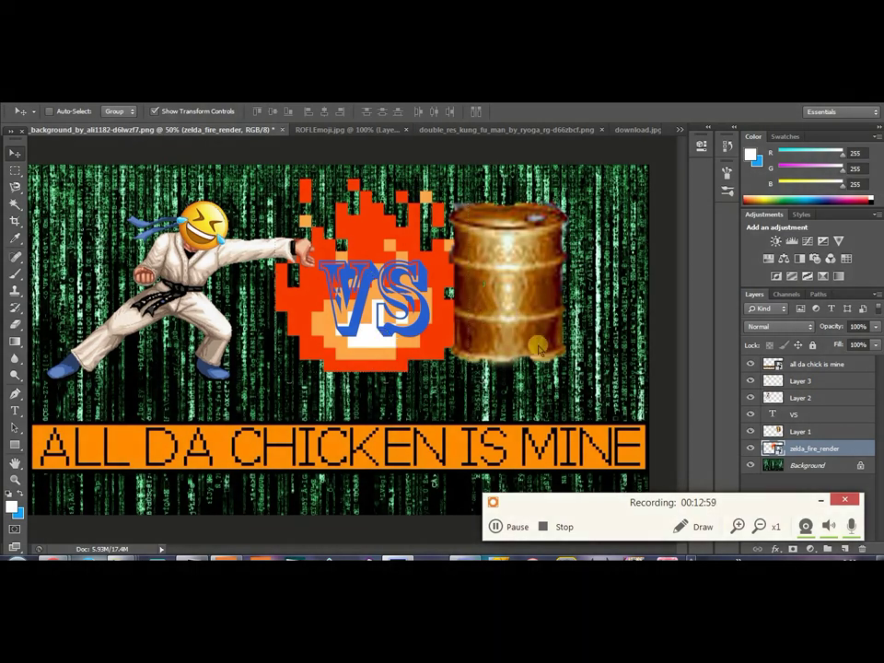
# Save the composite as a JPEG copy in the mugen1 folder
pyautogui.hotkey('ctrl', 'shift', 's')
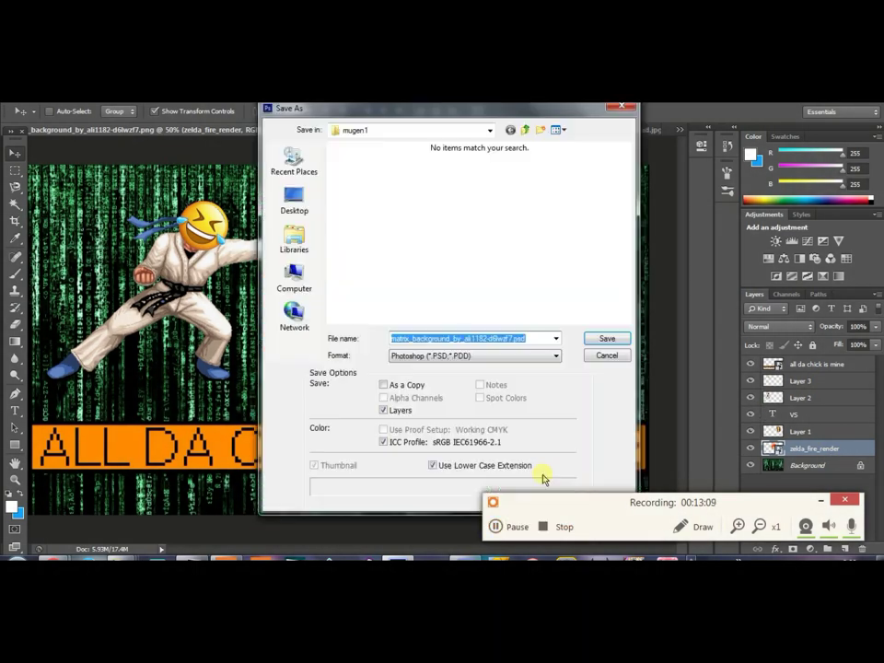
pyautogui.click(475, 355)
pyautogui.click(421, 443)
pyautogui.write('MUGE')
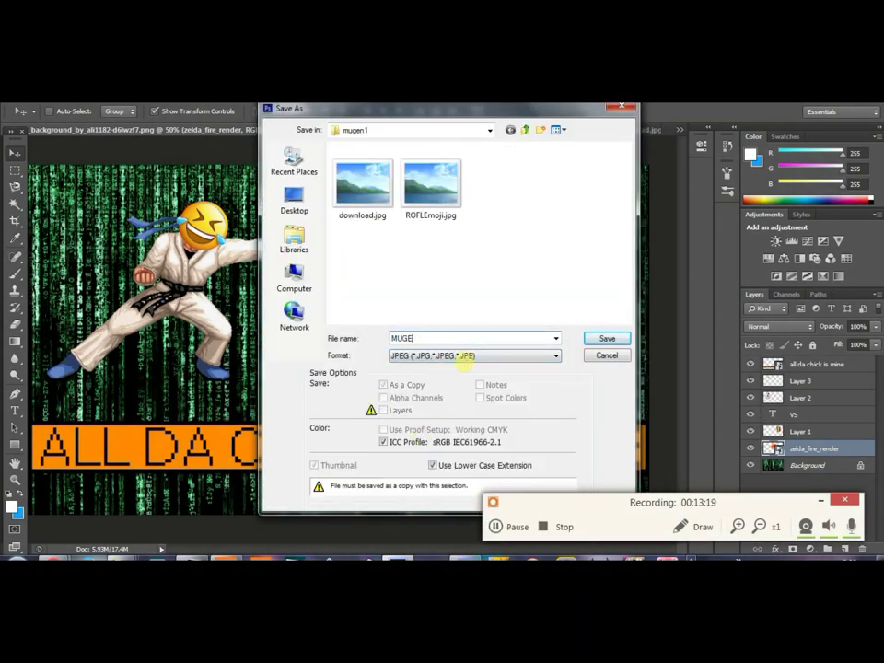
pyautogui.write('N')
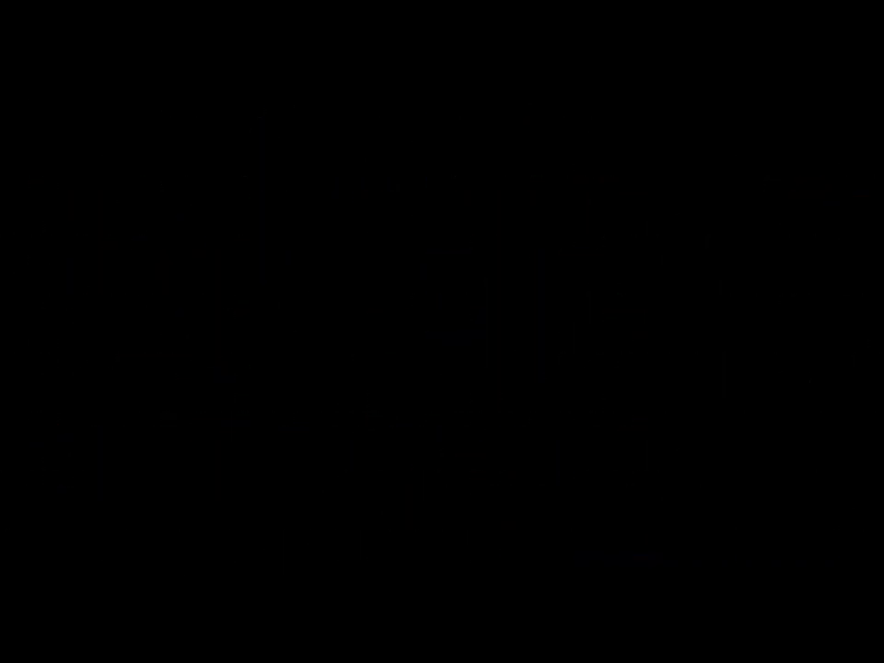